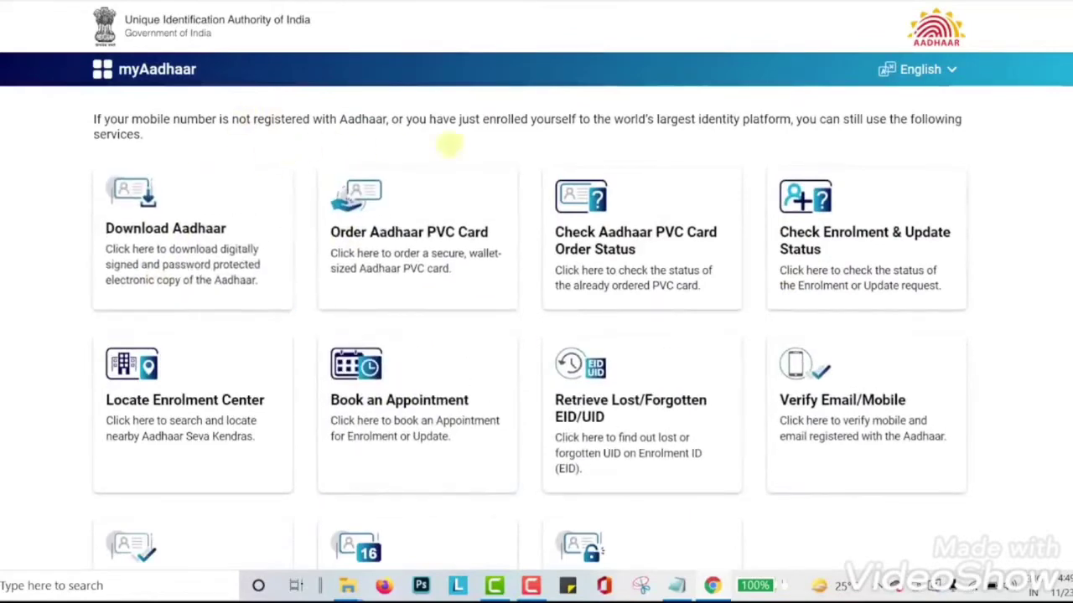
- Open the myAadhaar login form asking for Aadhaar number, captcha and OTP
{"action": "scroll", "coordinate": [721, 419], "scroll_direction": "down", "scroll_amount": 1}
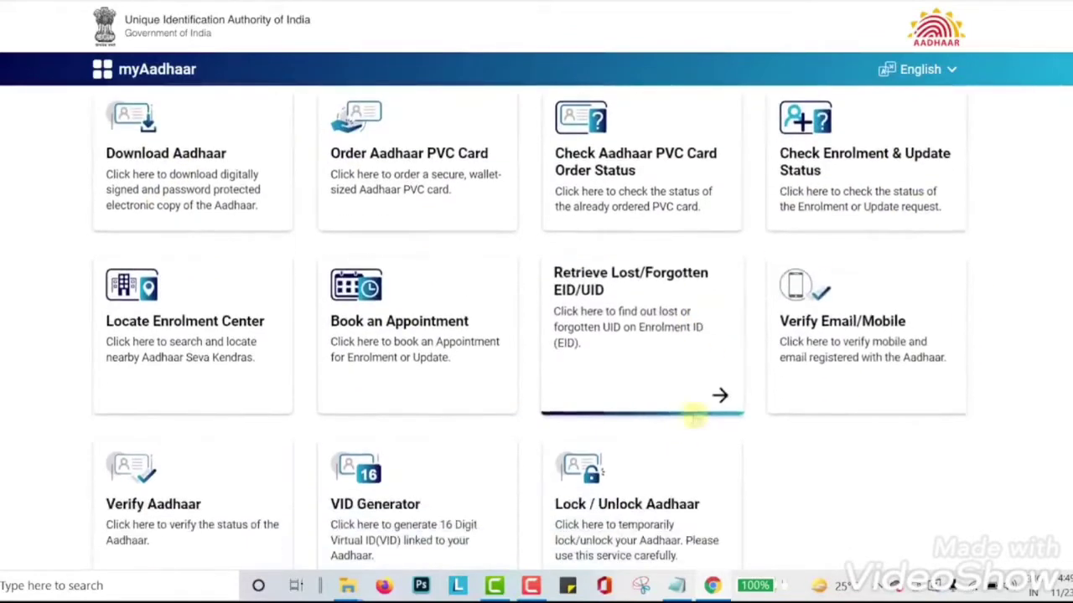
{"action": "scroll", "coordinate": [586, 377], "scroll_direction": "up", "scroll_amount": 5}
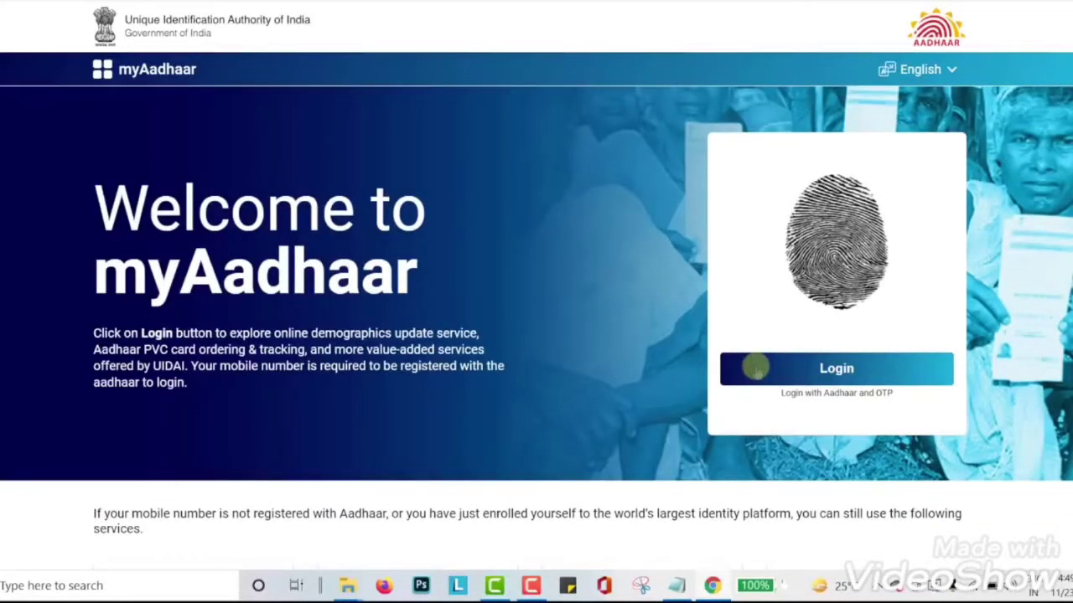
{"action": "left_click", "coordinate": [754, 367]}
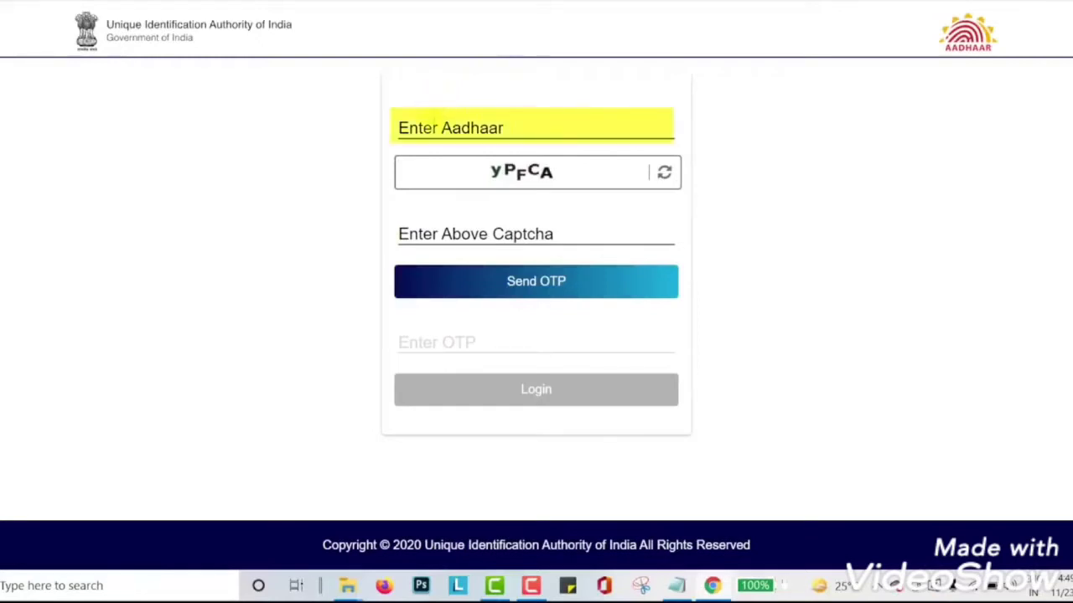
- Log in with the Aadhaar number, captcha and the received OTP
{"action": "left_click", "coordinate": [432, 127]}
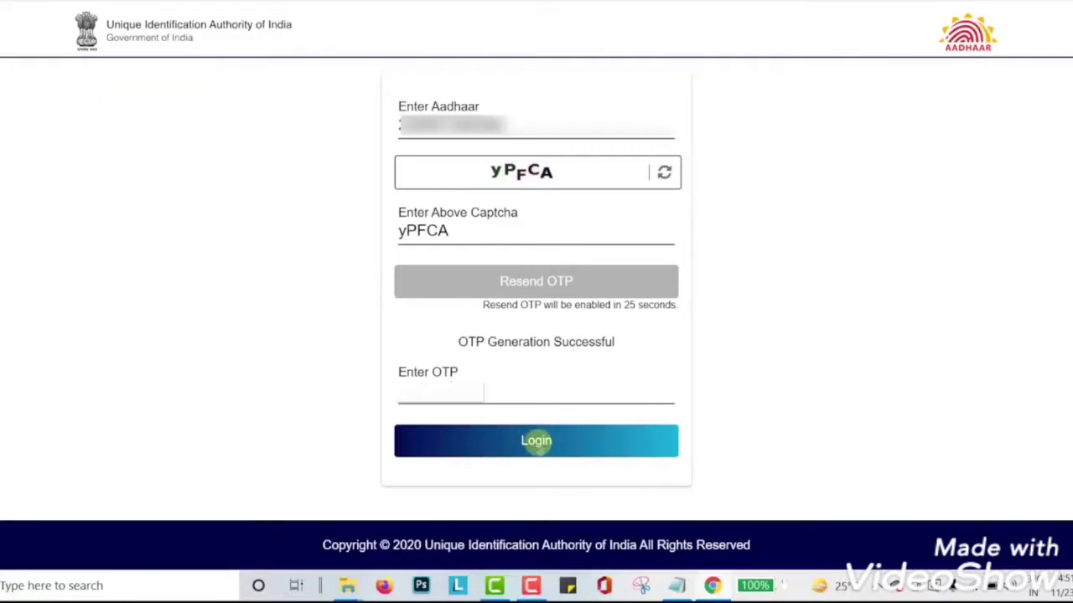
{"action": "left_click", "coordinate": [536, 441]}
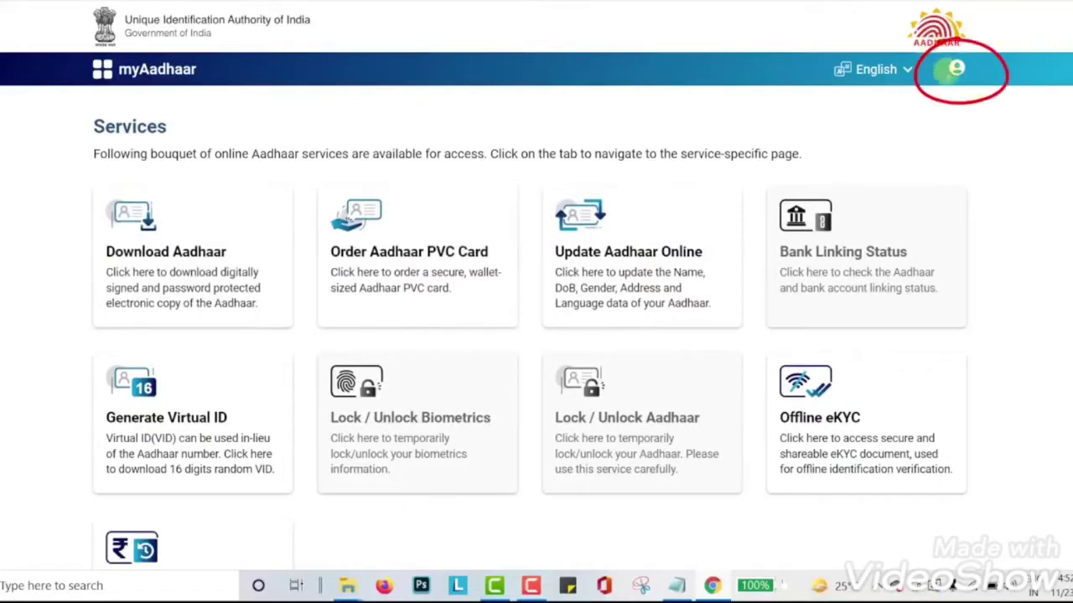
- Open Update Aadhaar Online and read through its nine-step How it Works guide
{"action": "left_click", "coordinate": [956, 69]}
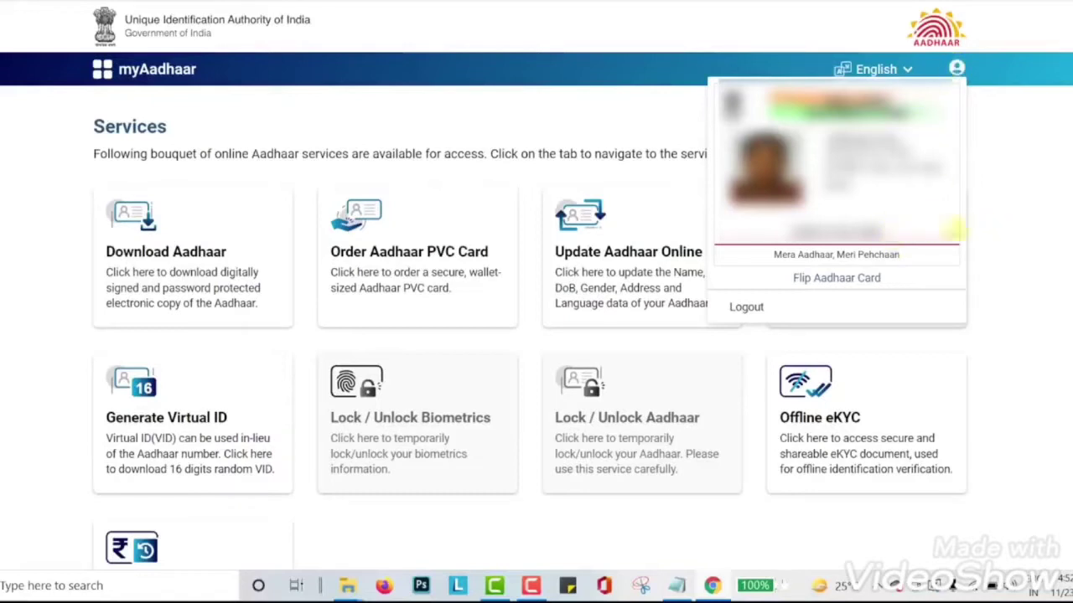
{"action": "left_click", "coordinate": [1055, 166]}
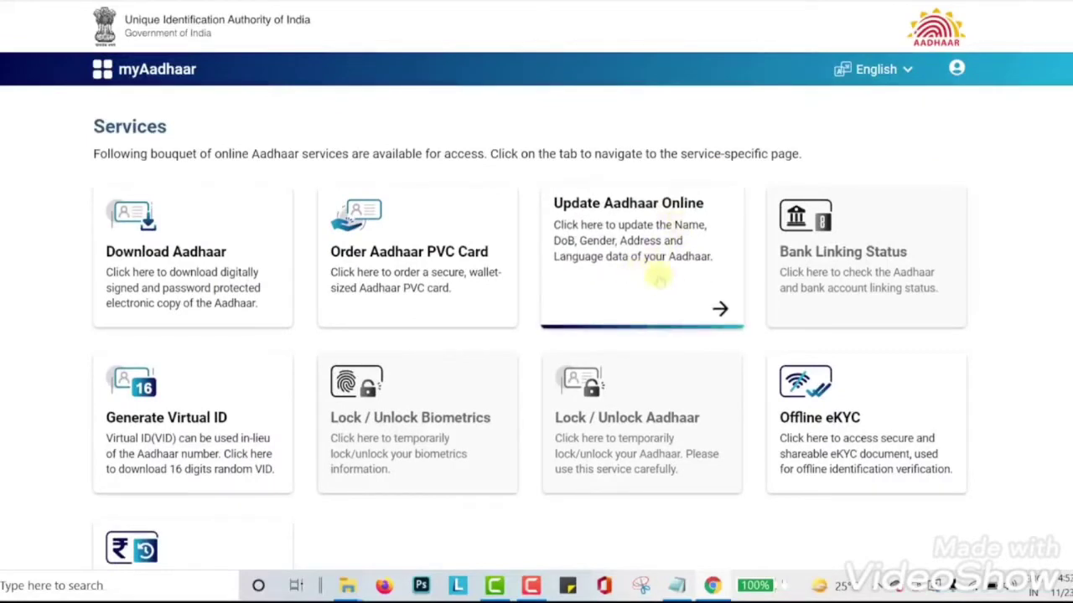
{"action": "left_click", "coordinate": [658, 281]}
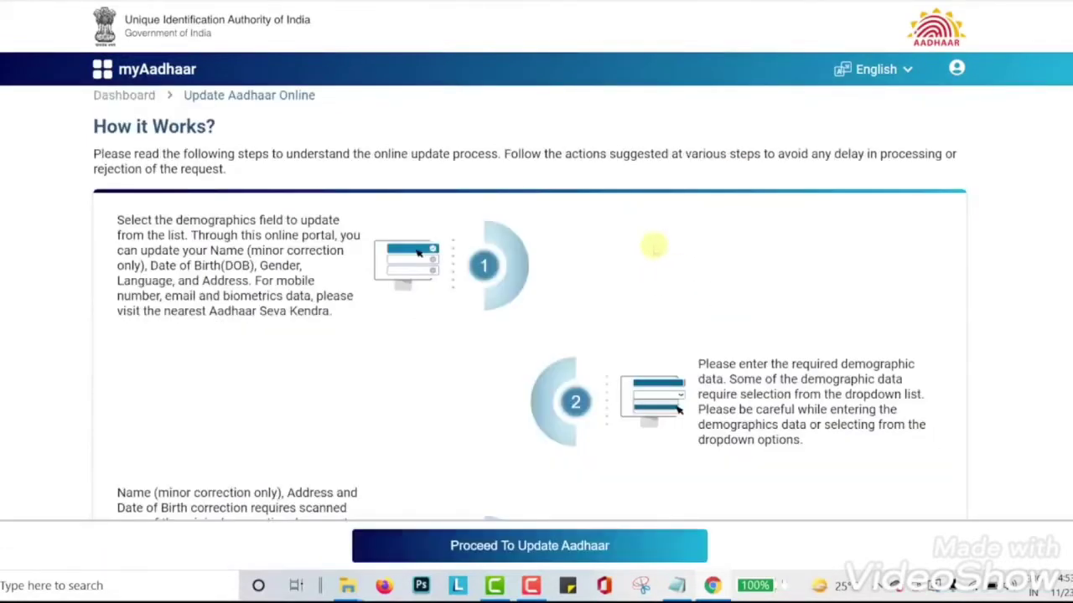
{"action": "scroll", "coordinate": [654, 246], "scroll_direction": "down", "scroll_amount": 2}
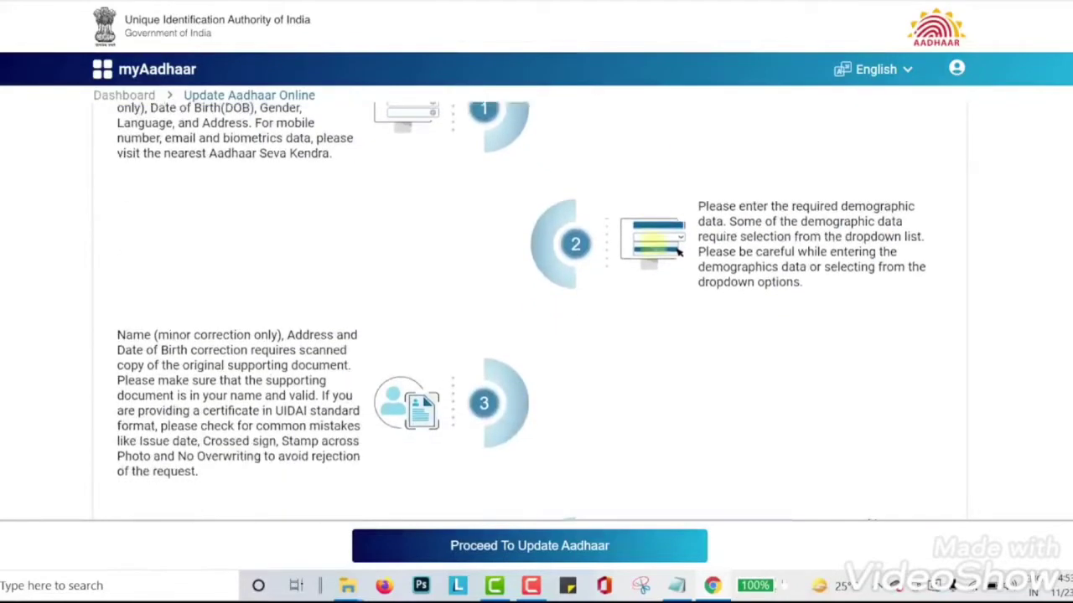
{"action": "scroll", "coordinate": [654, 245], "scroll_direction": "down", "scroll_amount": 4}
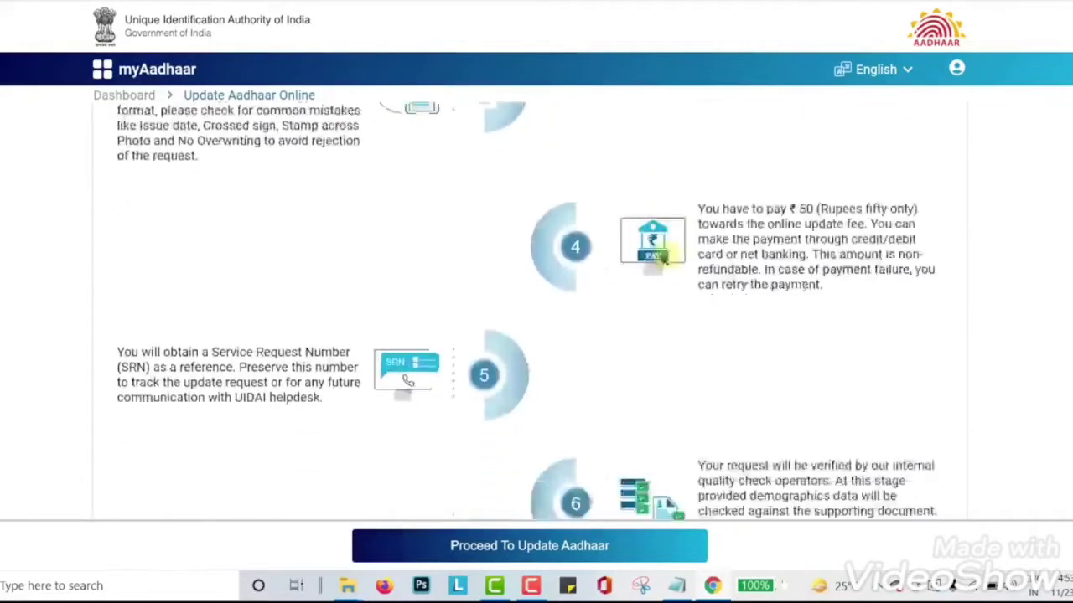
{"action": "scroll", "coordinate": [662, 255], "scroll_direction": "down", "scroll_amount": 3}
{"action": "scroll", "coordinate": [687, 283], "scroll_direction": "down", "scroll_amount": 2}
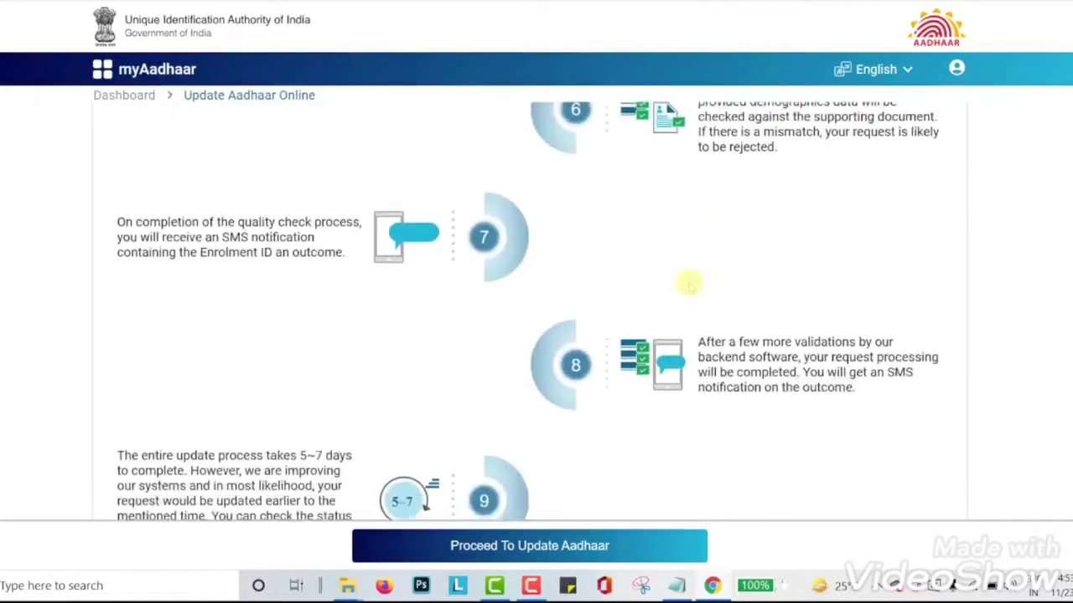
{"action": "scroll", "coordinate": [687, 283], "scroll_direction": "down", "scroll_amount": 1}
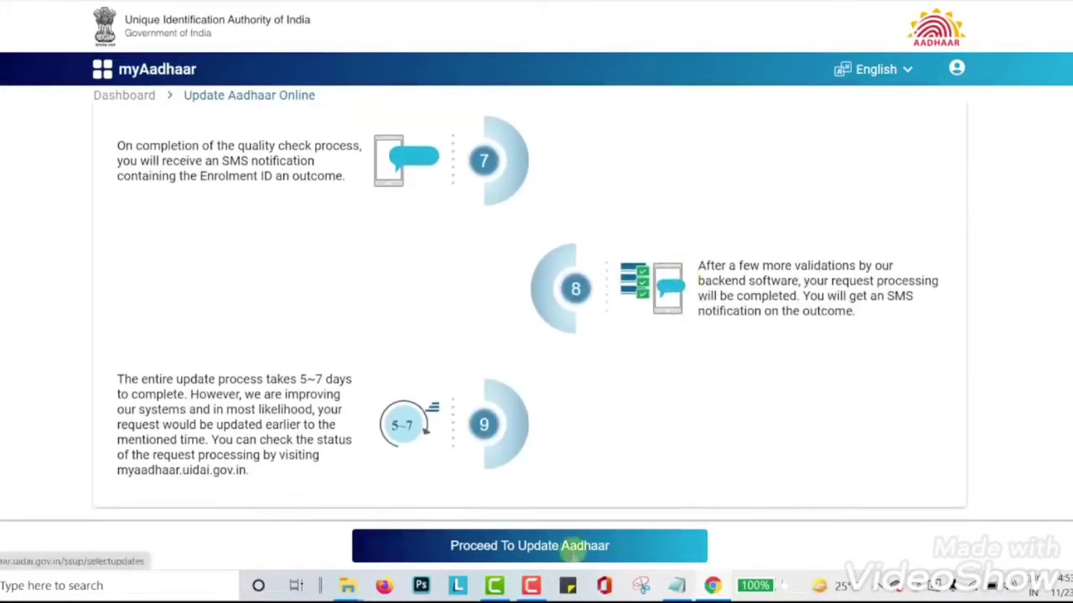
- Choose Address as the detail to update and proceed to the address form
{"action": "left_click", "coordinate": [578, 545]}
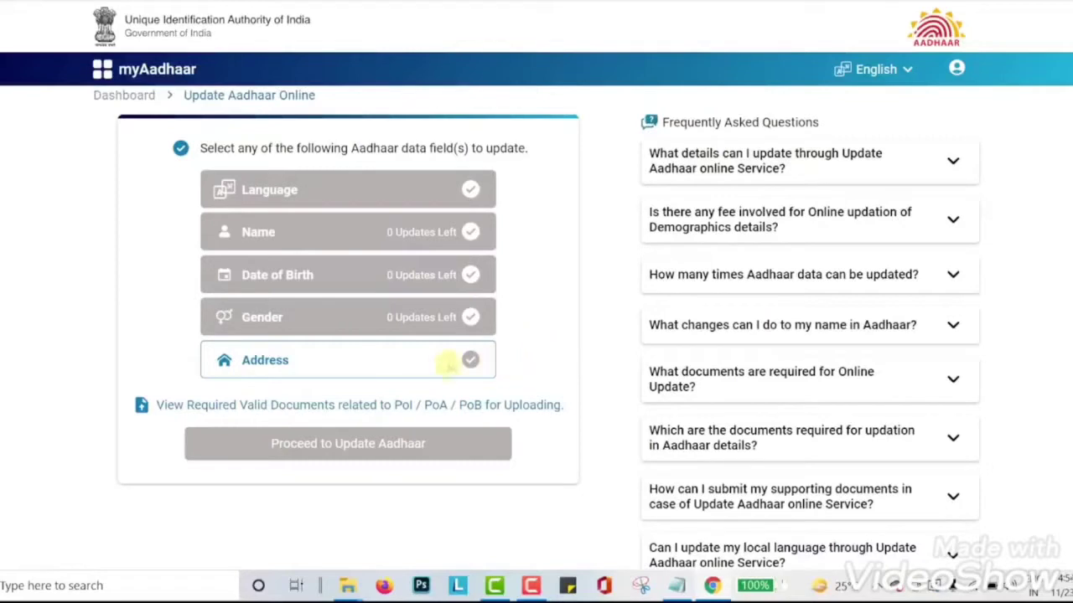
{"action": "left_click", "coordinate": [448, 362]}
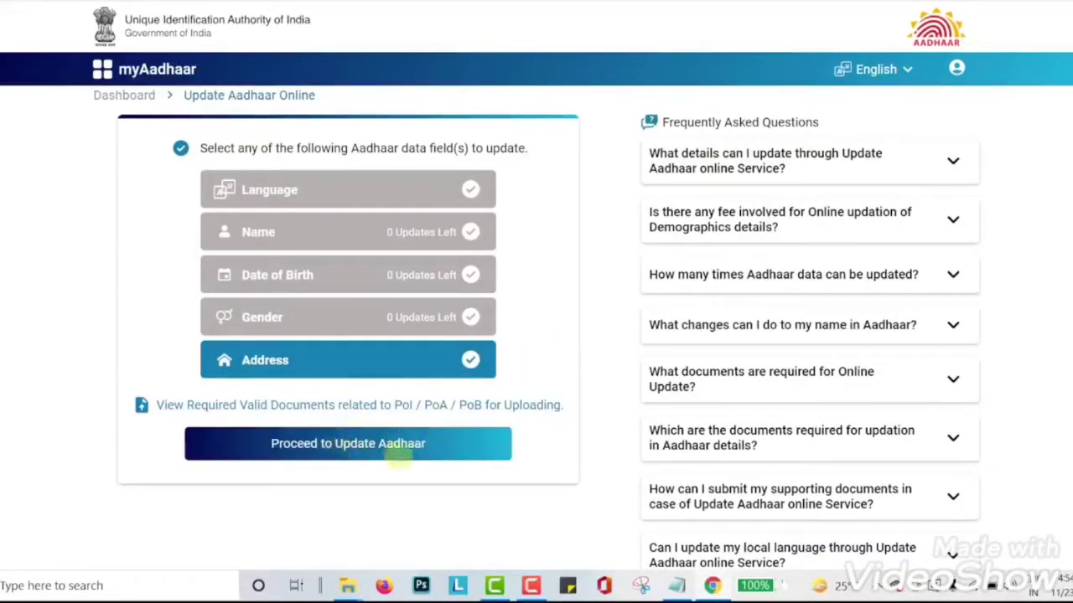
{"action": "left_click", "coordinate": [423, 445]}
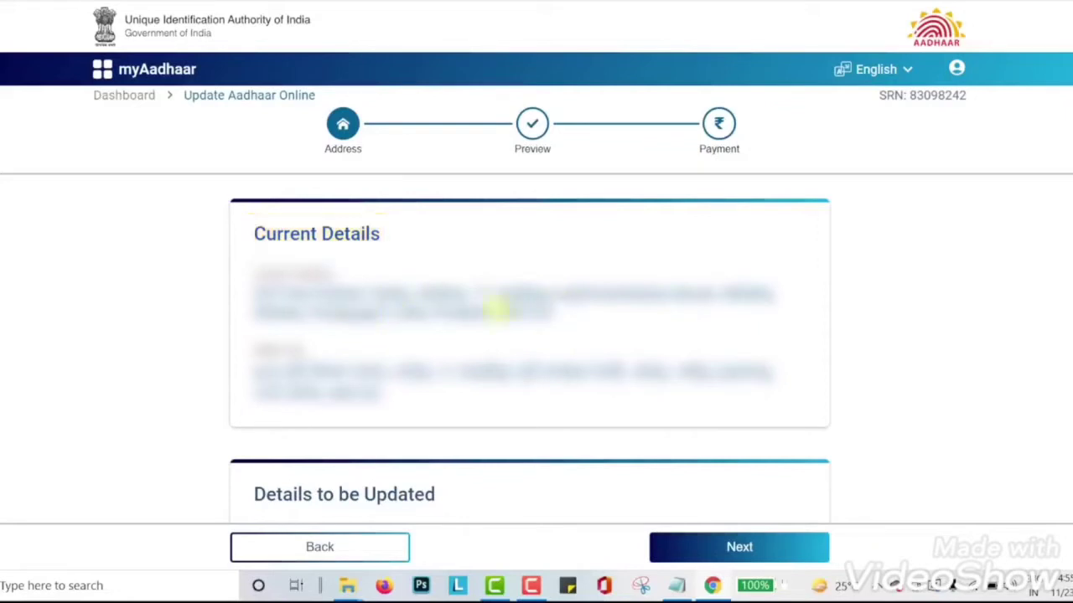
{"action": "scroll", "coordinate": [625, 385], "scroll_direction": "down", "scroll_amount": 3}
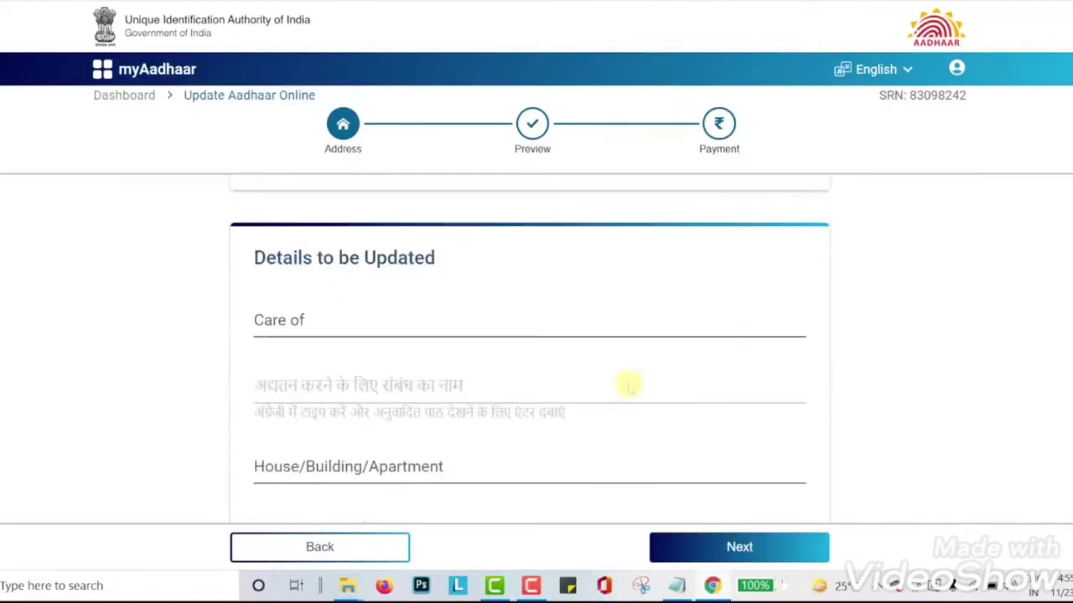
{"action": "scroll", "coordinate": [626, 381], "scroll_direction": "down", "scroll_amount": 1}
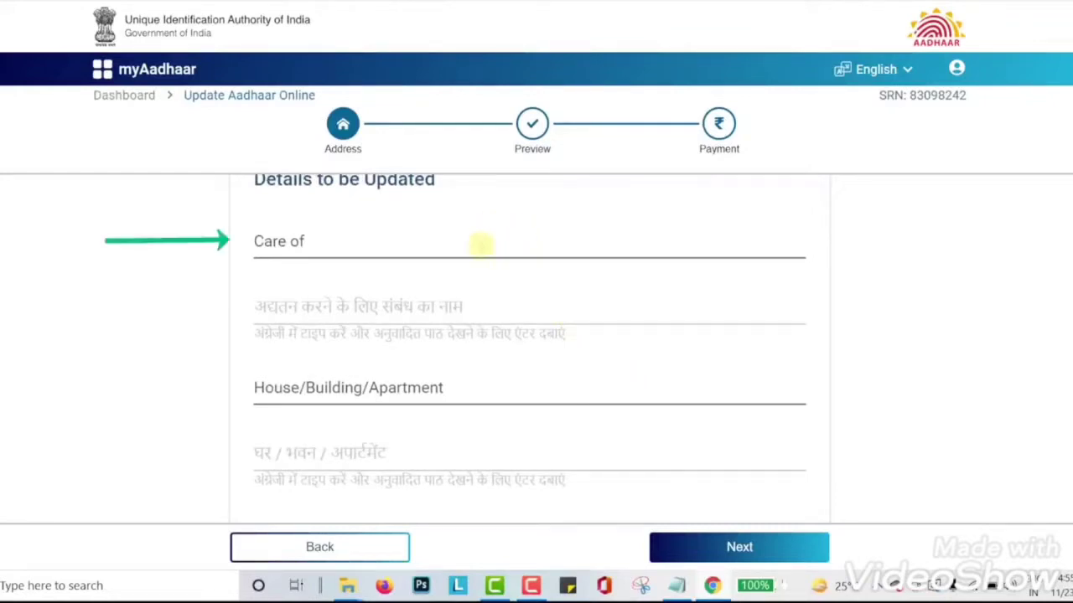
{"action": "left_click", "coordinate": [378, 245]}
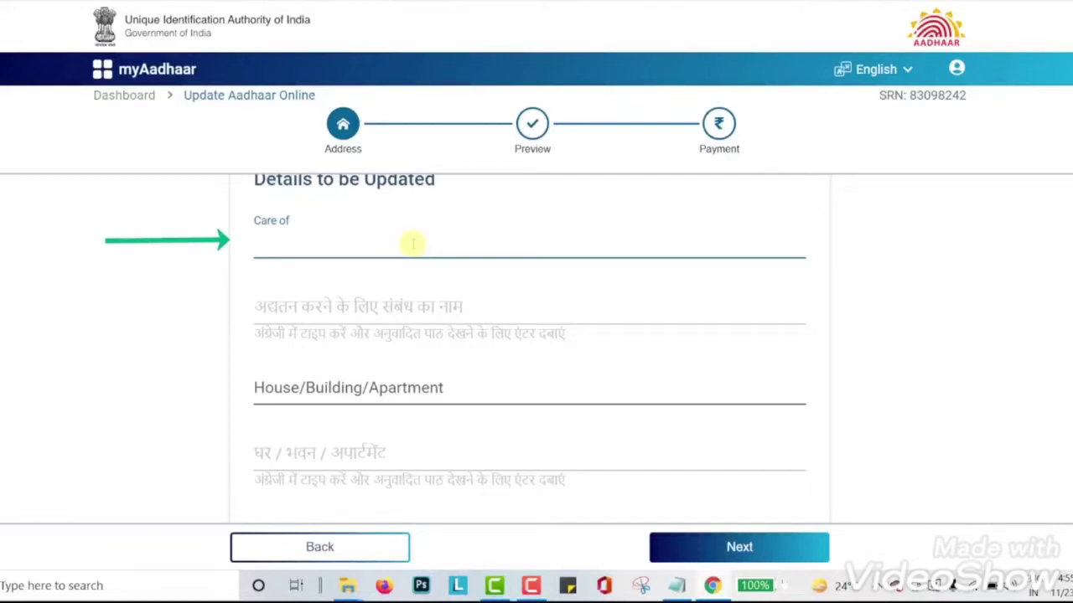
{"action": "scroll", "coordinate": [413, 244], "scroll_direction": "down", "scroll_amount": 1}
{"action": "left_click", "coordinate": [450, 310]}
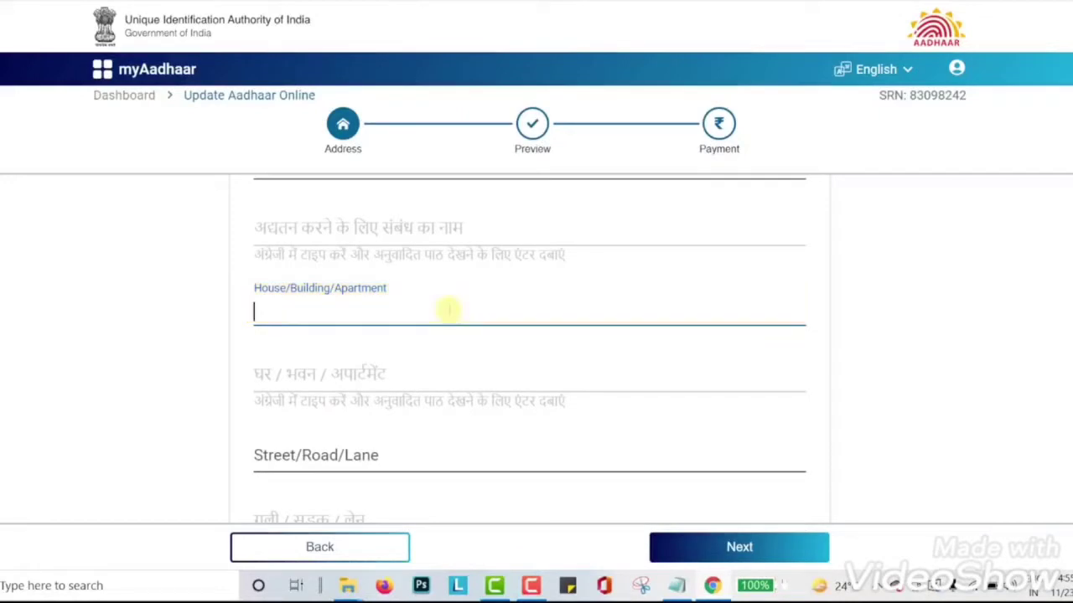
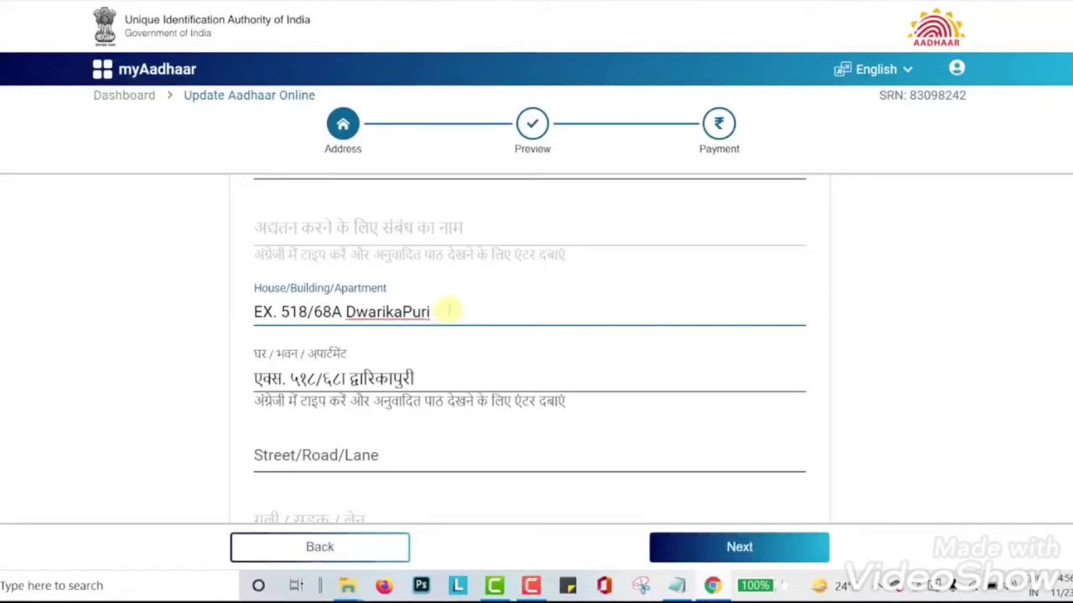
{"action": "scroll", "coordinate": [449, 306], "scroll_direction": "down", "scroll_amount": 2}
{"action": "left_click", "coordinate": [450, 293]}
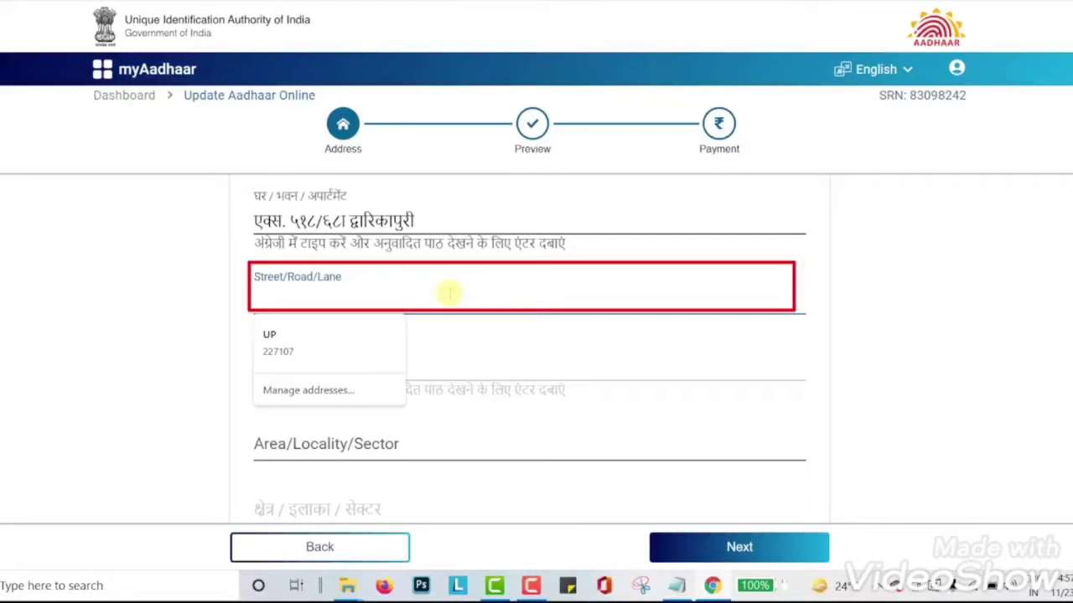
{"action": "left_click", "coordinate": [831, 328]}
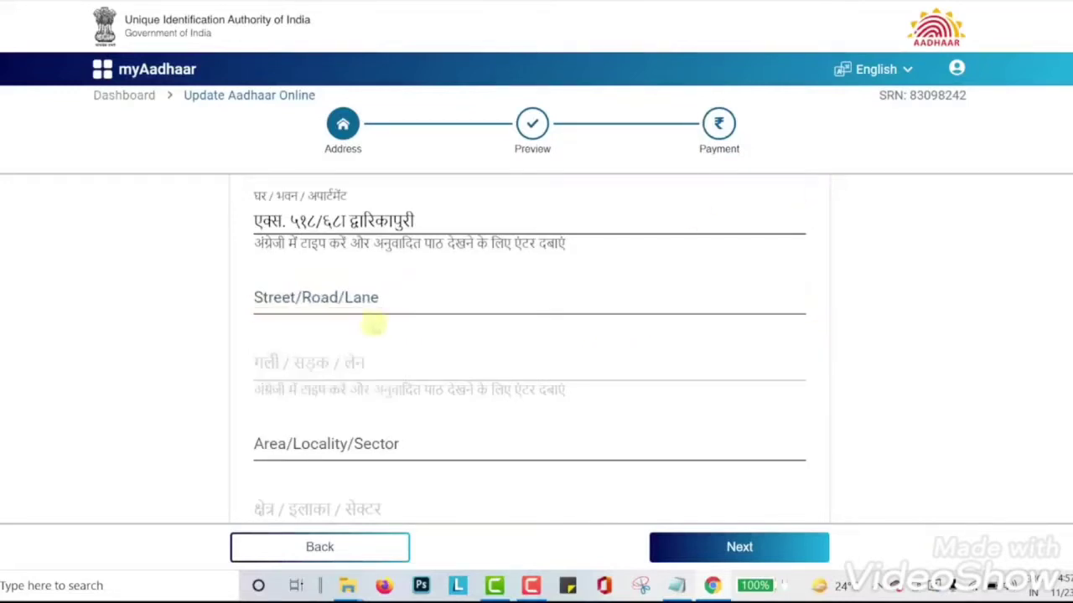
{"action": "left_click", "coordinate": [371, 304]}
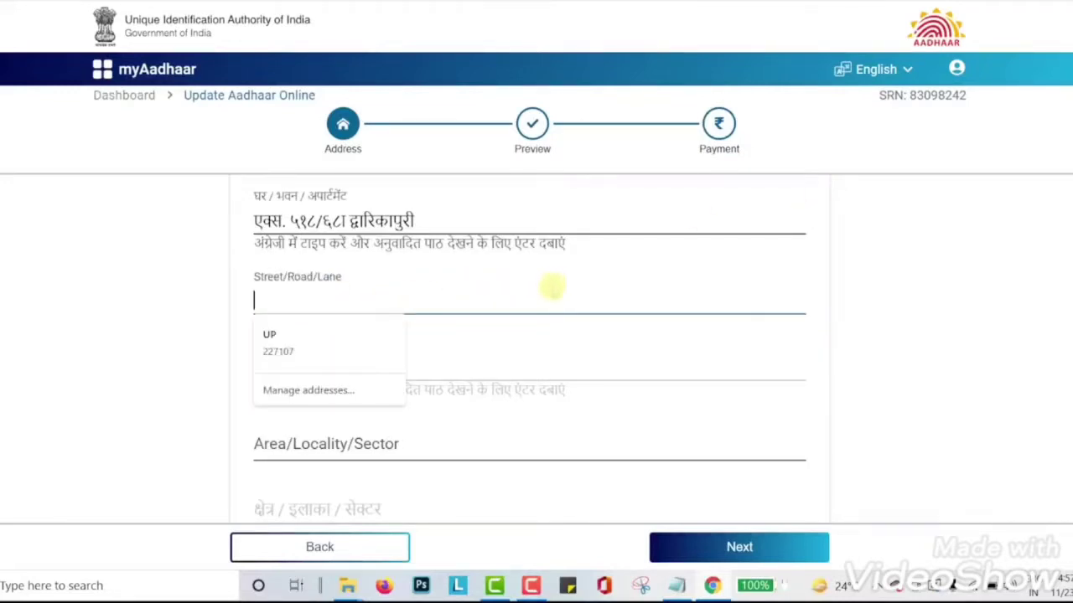
{"action": "left_click", "coordinate": [885, 297]}
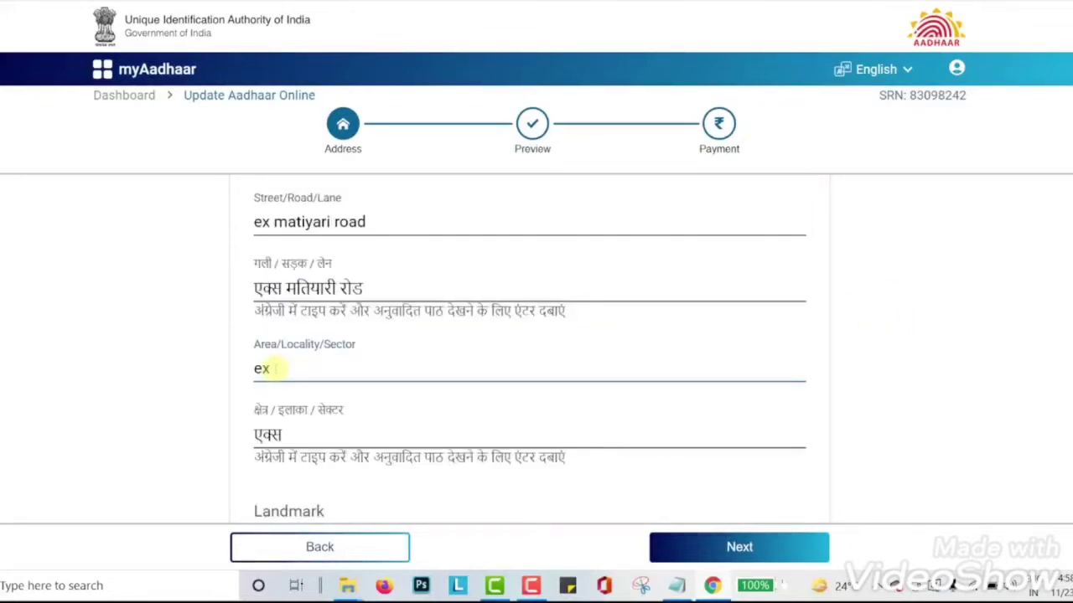
{"action": "scroll", "coordinate": [345, 359], "scroll_direction": "down", "scroll_amount": 2}
{"action": "left_click", "coordinate": [345, 357]}
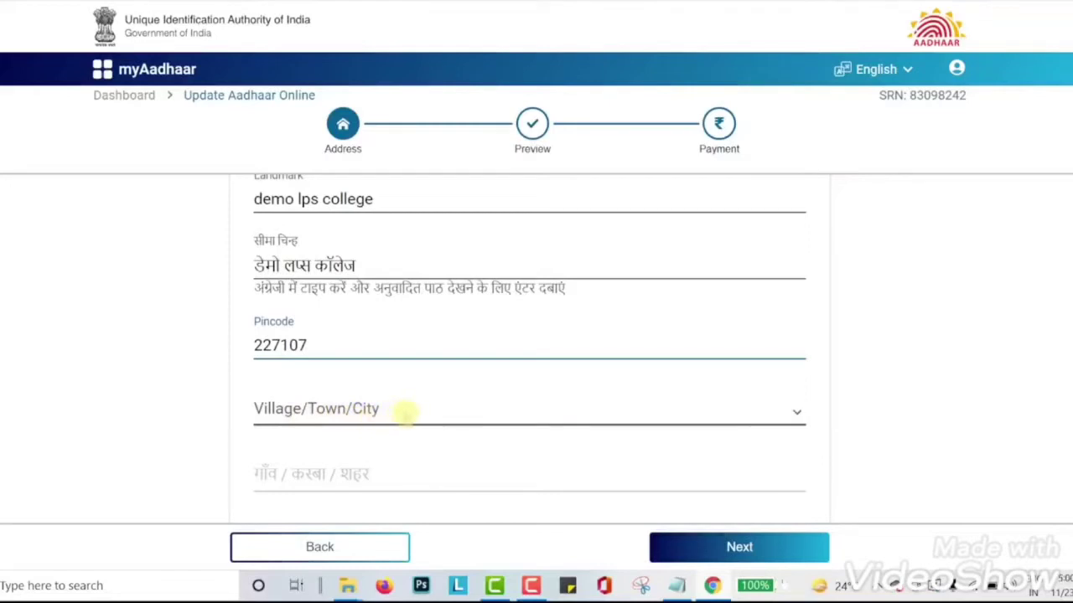
{"action": "left_click", "coordinate": [405, 411]}
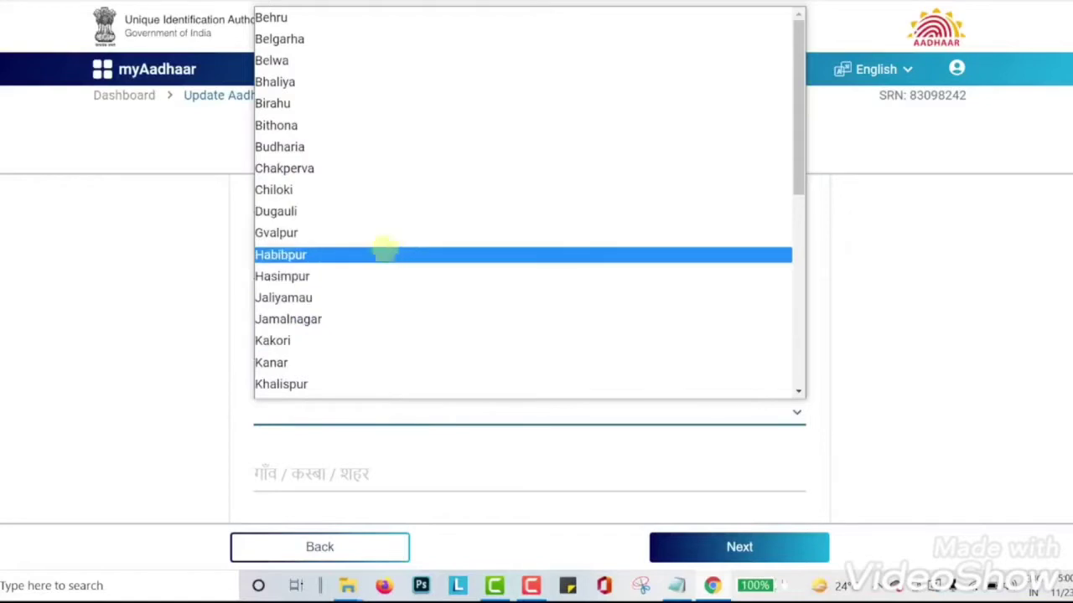
{"action": "left_click", "coordinate": [331, 146]}
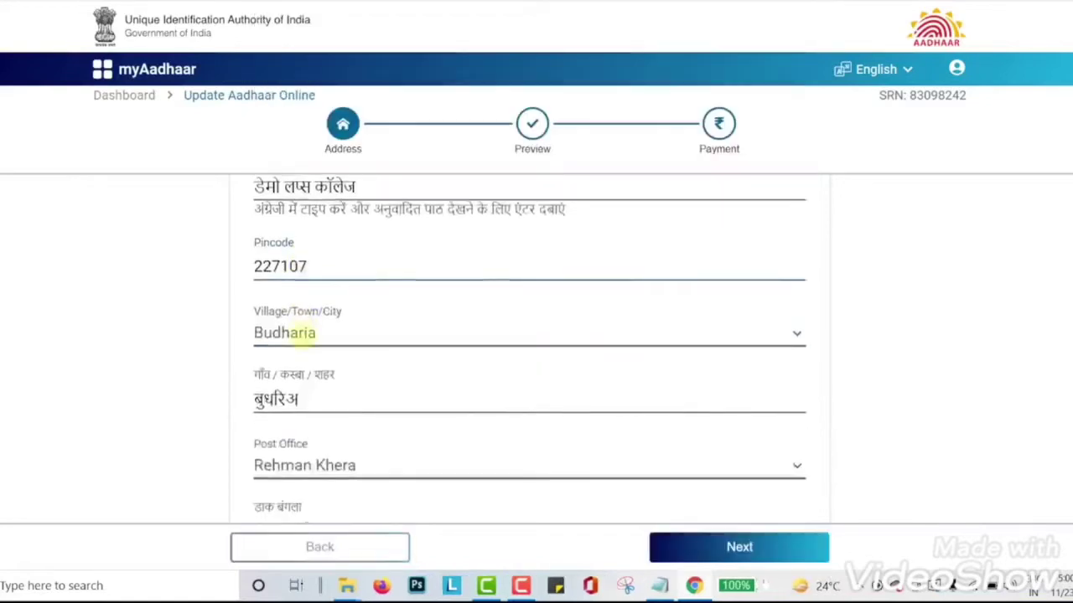
{"action": "scroll", "coordinate": [307, 335], "scroll_direction": "down", "scroll_amount": 3}
{"action": "scroll", "coordinate": [310, 251], "scroll_direction": "up", "scroll_amount": 2}
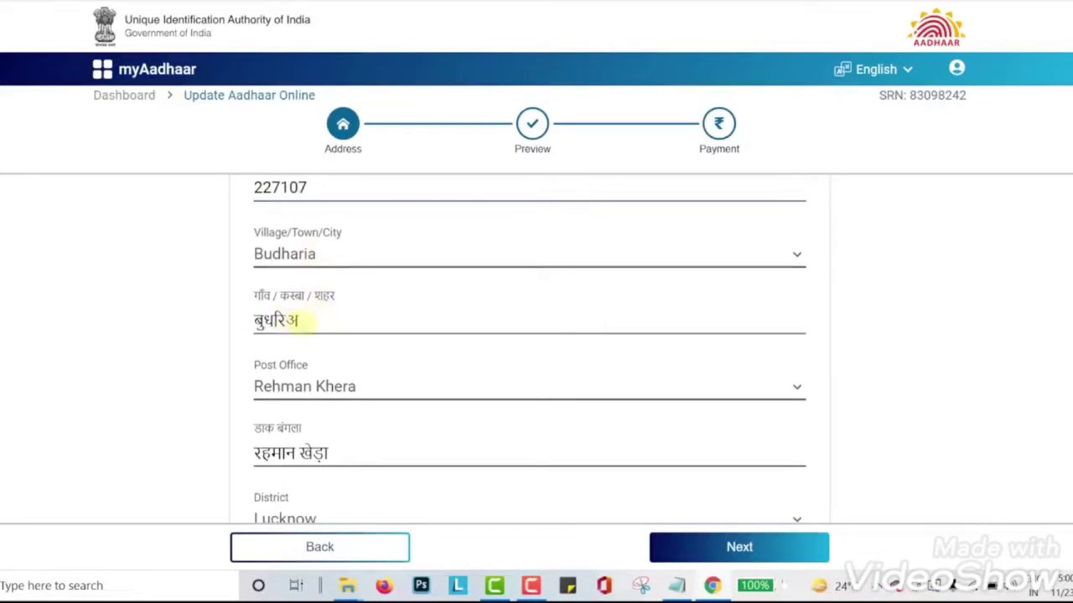
{"action": "scroll", "coordinate": [310, 322], "scroll_direction": "down", "scroll_amount": 4}
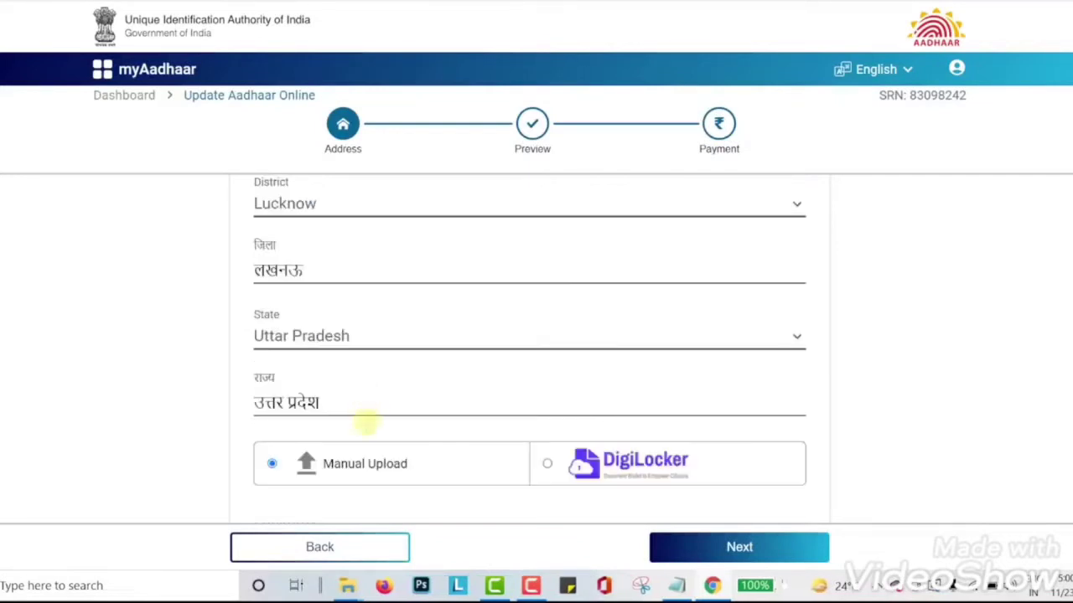
{"action": "scroll", "coordinate": [366, 422], "scroll_direction": "down", "scroll_amount": 1}
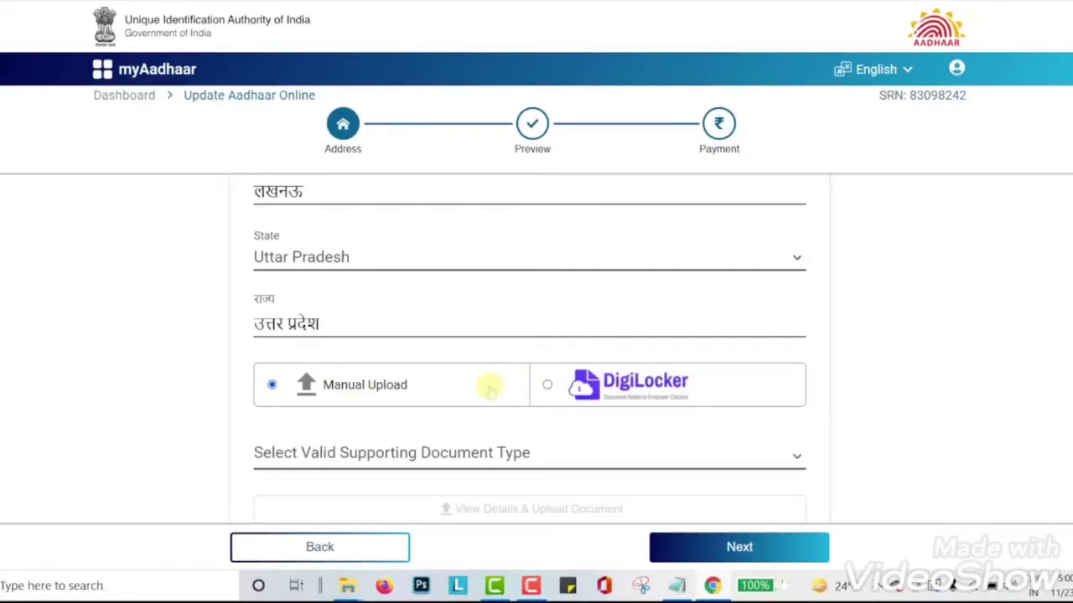
{"action": "scroll", "coordinate": [482, 390], "scroll_direction": "down", "scroll_amount": 1}
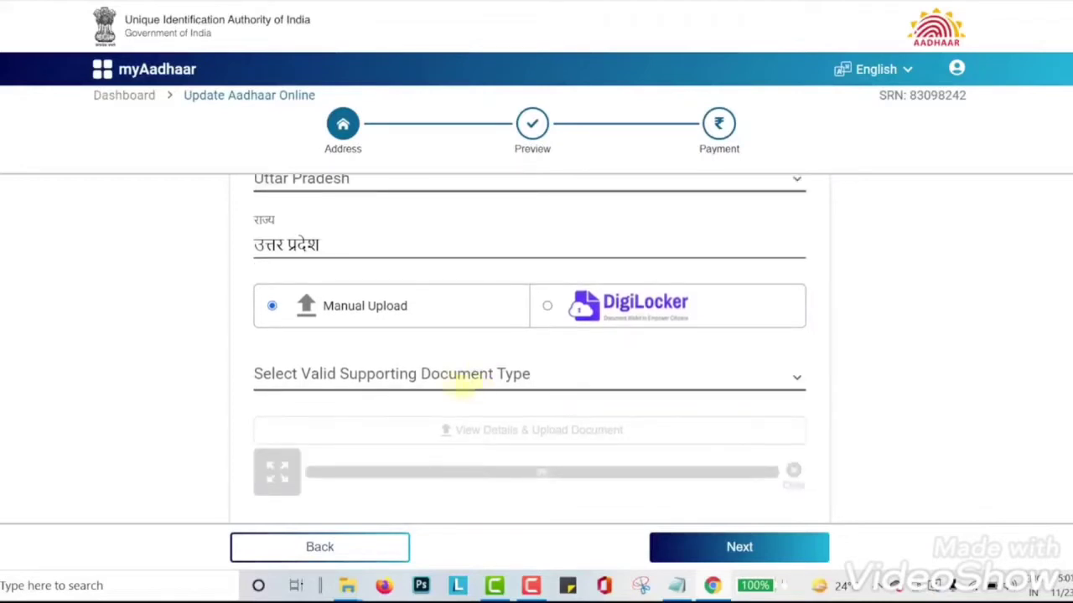
- Choose Bank Statement Or Passbook as the supporting document type
{"action": "left_click", "coordinate": [429, 375]}
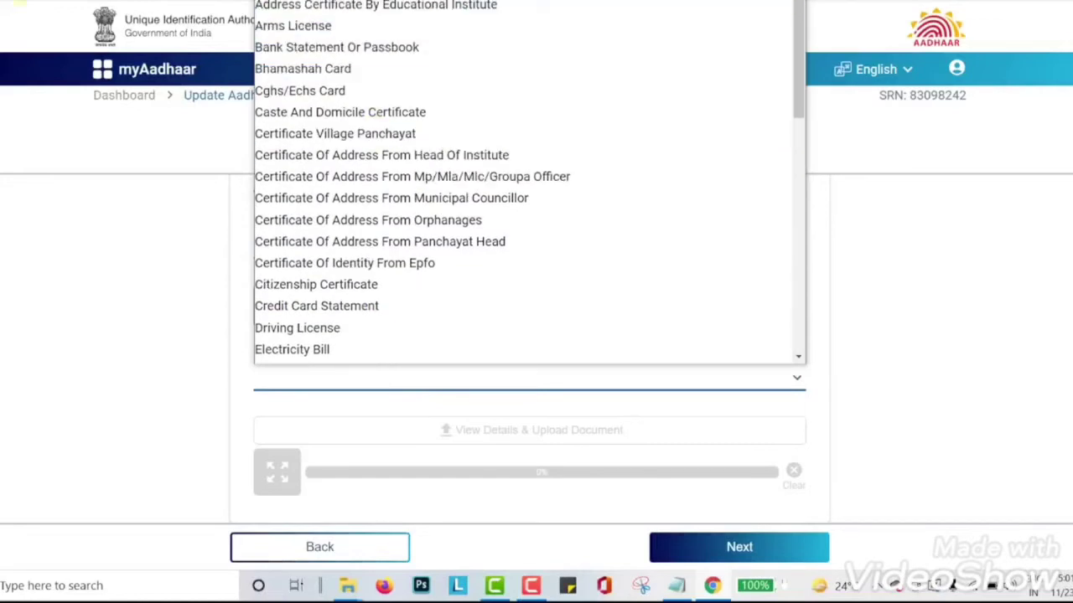
{"action": "scroll", "coordinate": [388, 42], "scroll_direction": "down", "scroll_amount": 6}
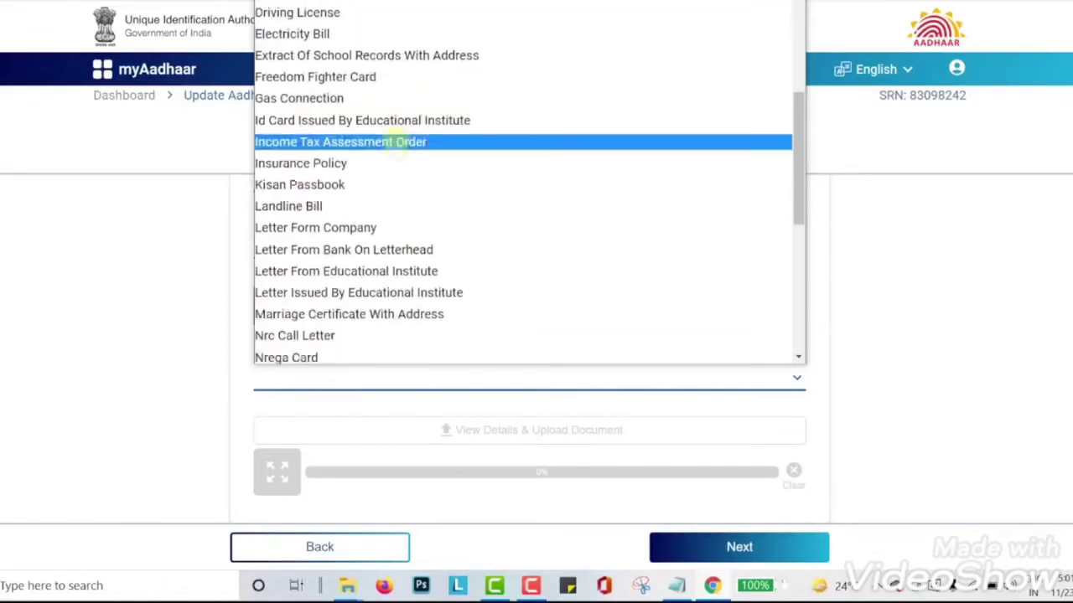
{"action": "scroll", "coordinate": [401, 150], "scroll_direction": "up", "scroll_amount": 4}
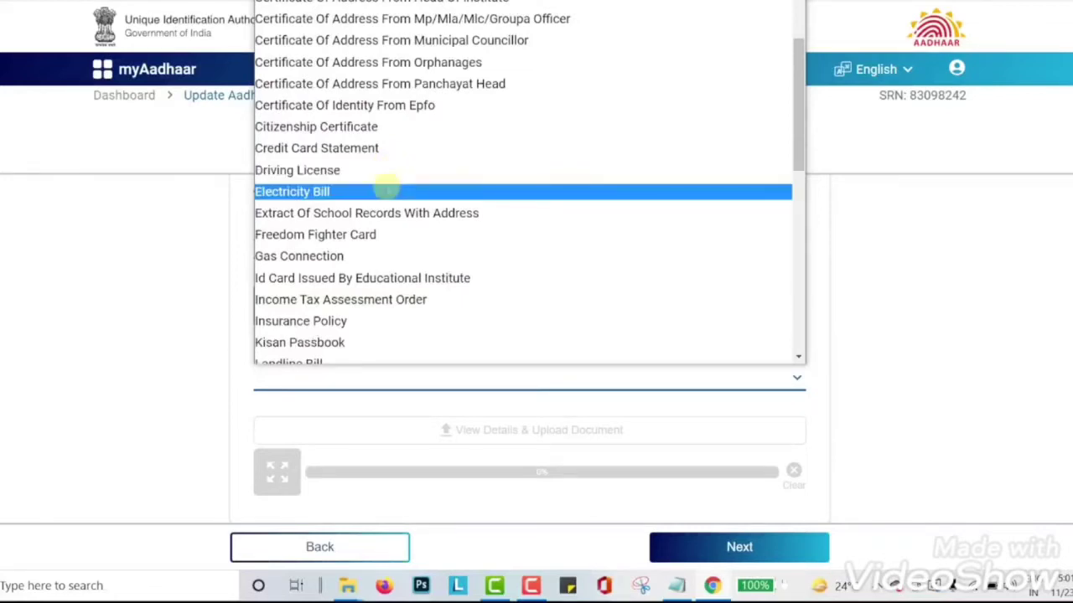
{"action": "scroll", "coordinate": [387, 186], "scroll_direction": "down", "scroll_amount": 4}
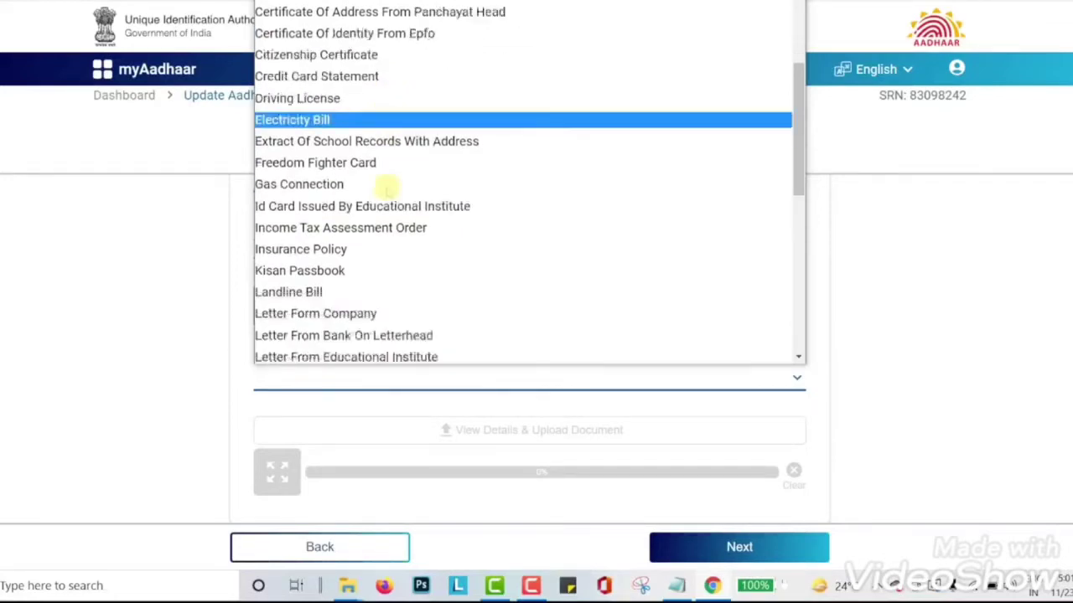
{"action": "scroll", "coordinate": [409, 197], "scroll_direction": "down", "scroll_amount": 3}
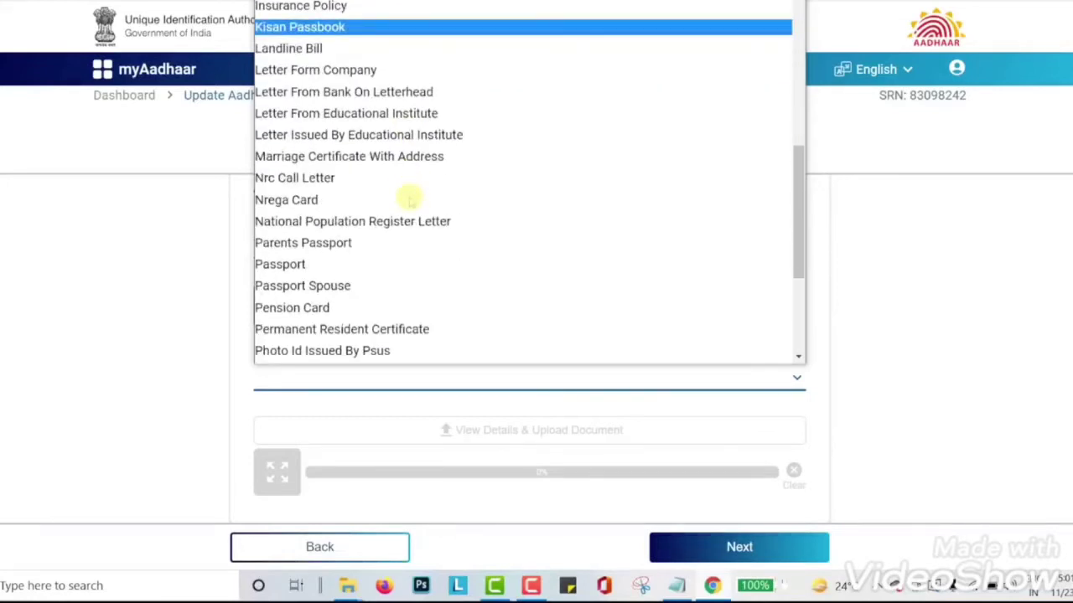
{"action": "scroll", "coordinate": [409, 197], "scroll_direction": "up", "scroll_amount": 5}
{"action": "left_click", "coordinate": [352, 112]}
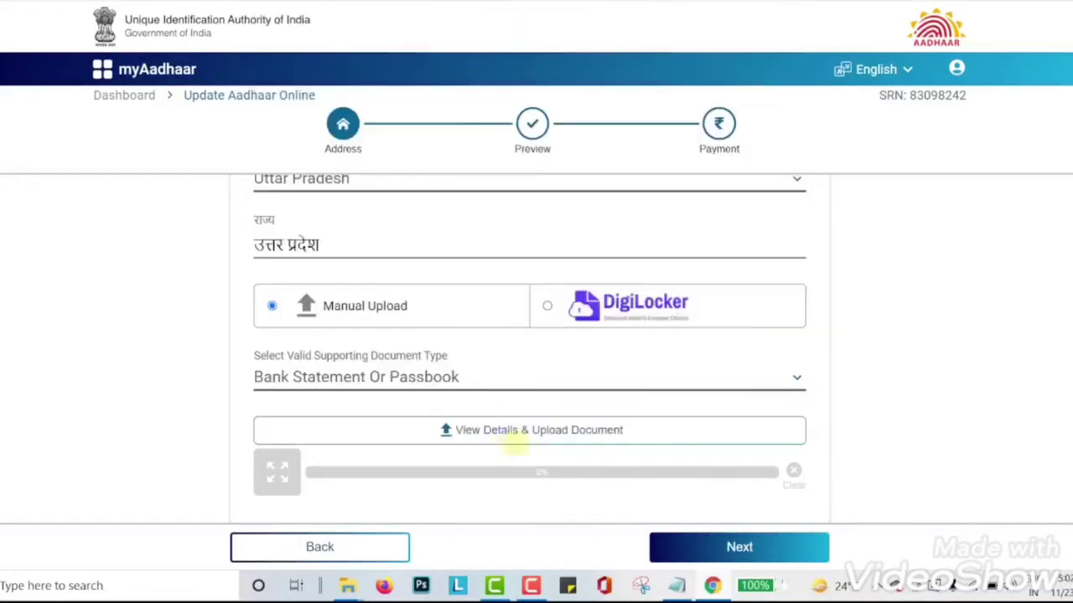
- Upload CHECK BOOK.jpeg as the passbook proof document
{"action": "left_click", "coordinate": [516, 432]}
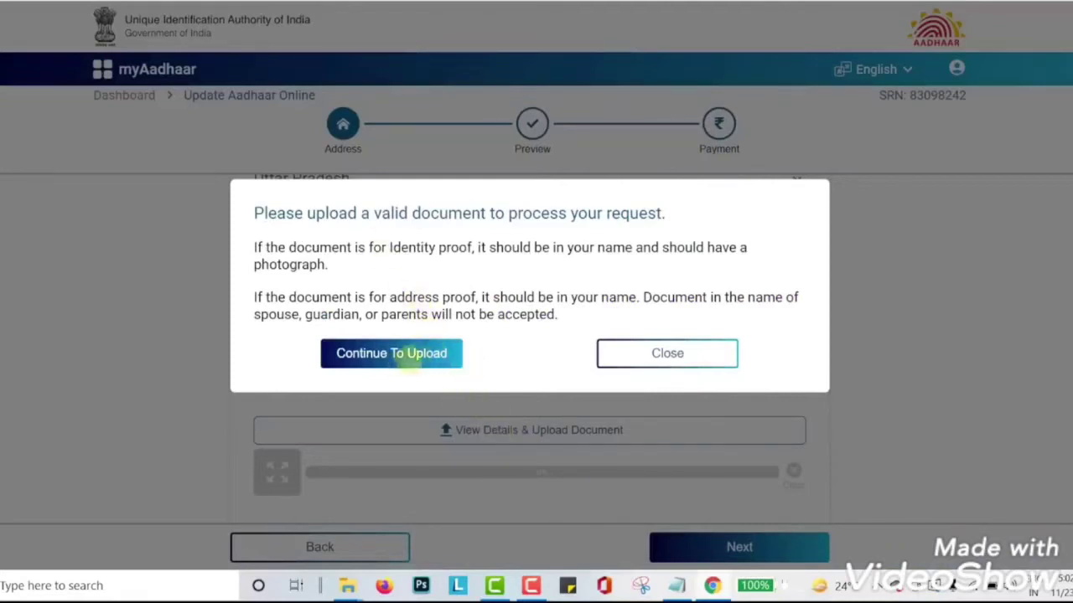
{"action": "left_click", "coordinate": [414, 352]}
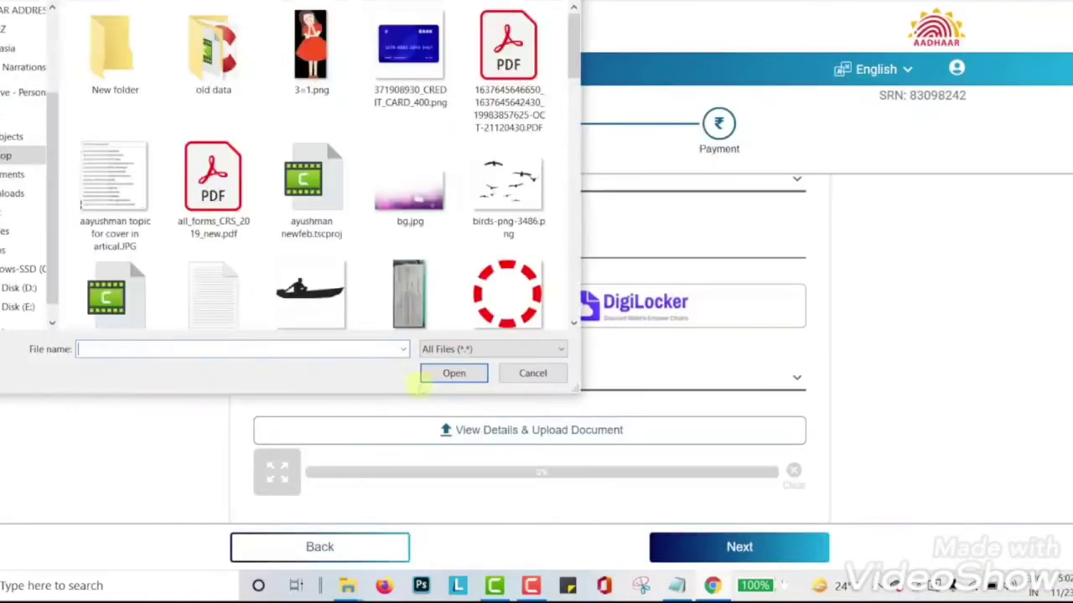
{"action": "scroll", "coordinate": [459, 243], "scroll_direction": "down", "scroll_amount": 3}
{"action": "scroll", "coordinate": [461, 242], "scroll_direction": "down", "scroll_amount": 10}
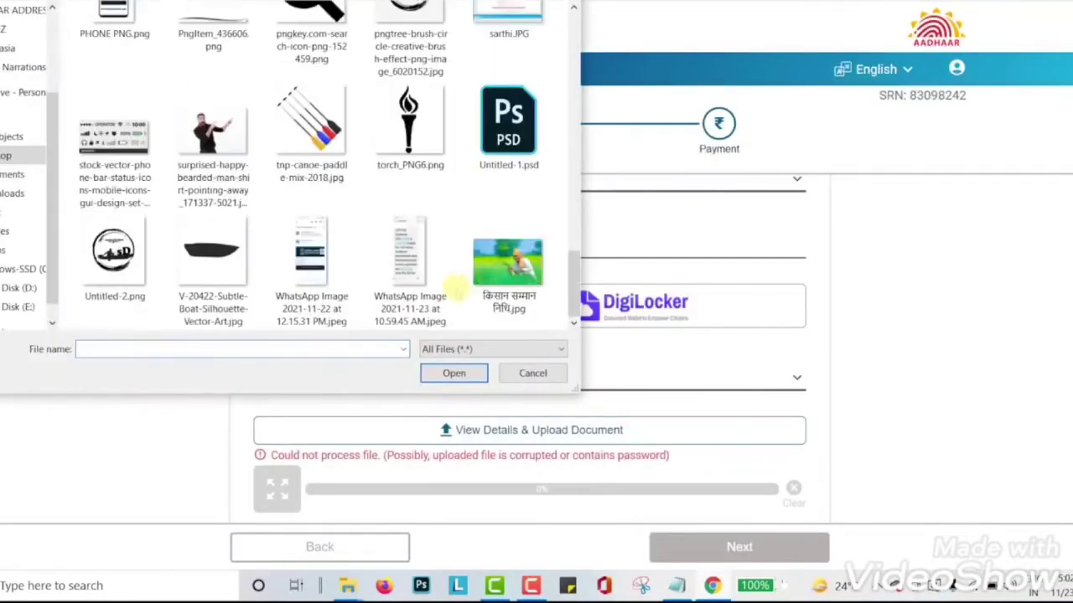
{"action": "scroll", "coordinate": [459, 291], "scroll_direction": "up", "scroll_amount": 3}
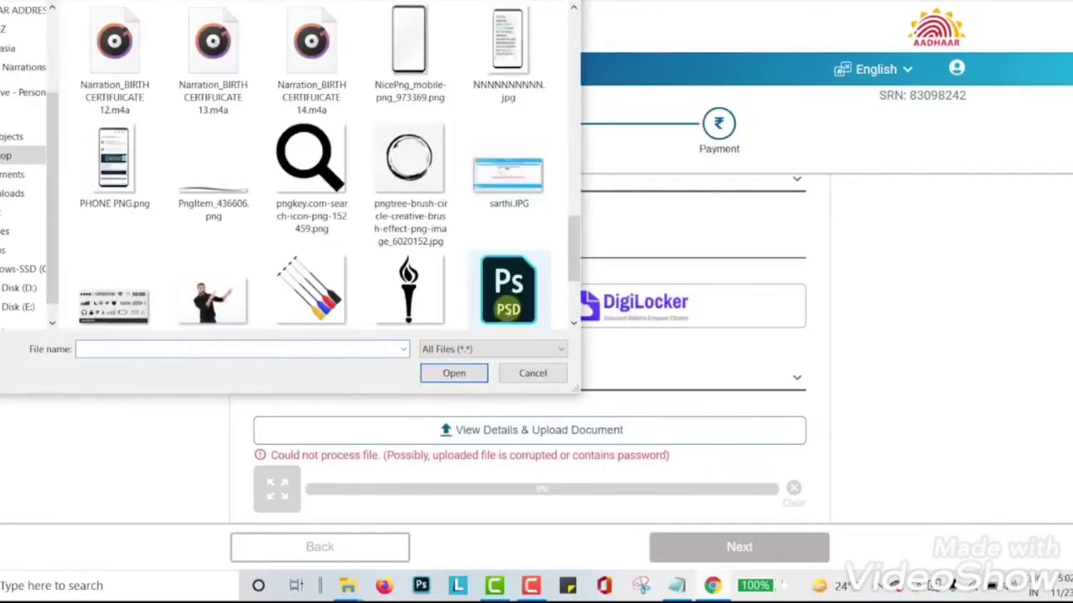
{"action": "scroll", "coordinate": [457, 290], "scroll_direction": "down", "scroll_amount": 3}
{"action": "left_click", "coordinate": [423, 281]}
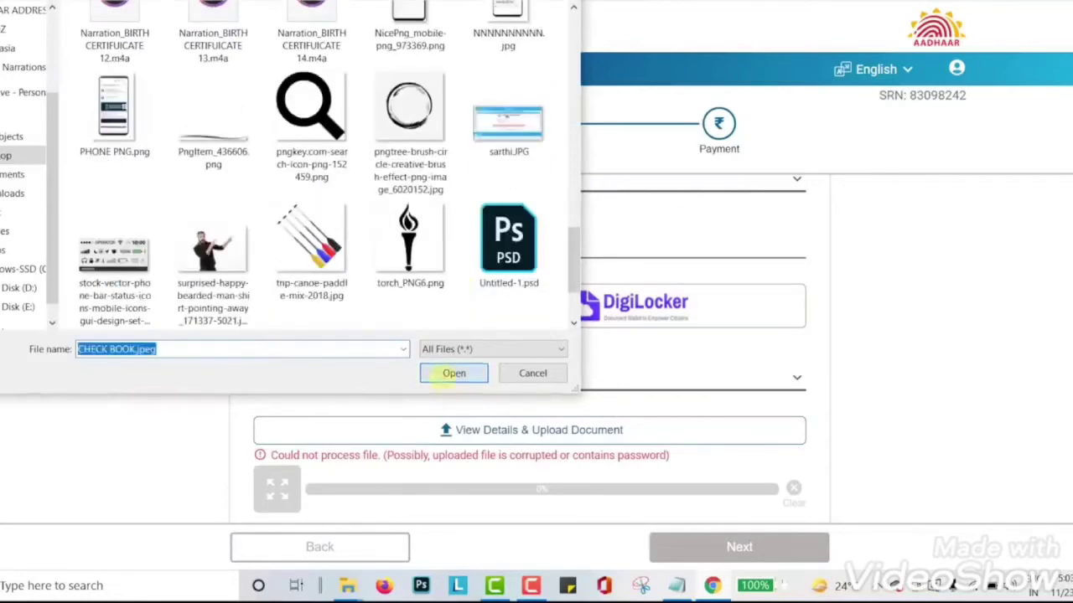
{"action": "left_click", "coordinate": [450, 375]}
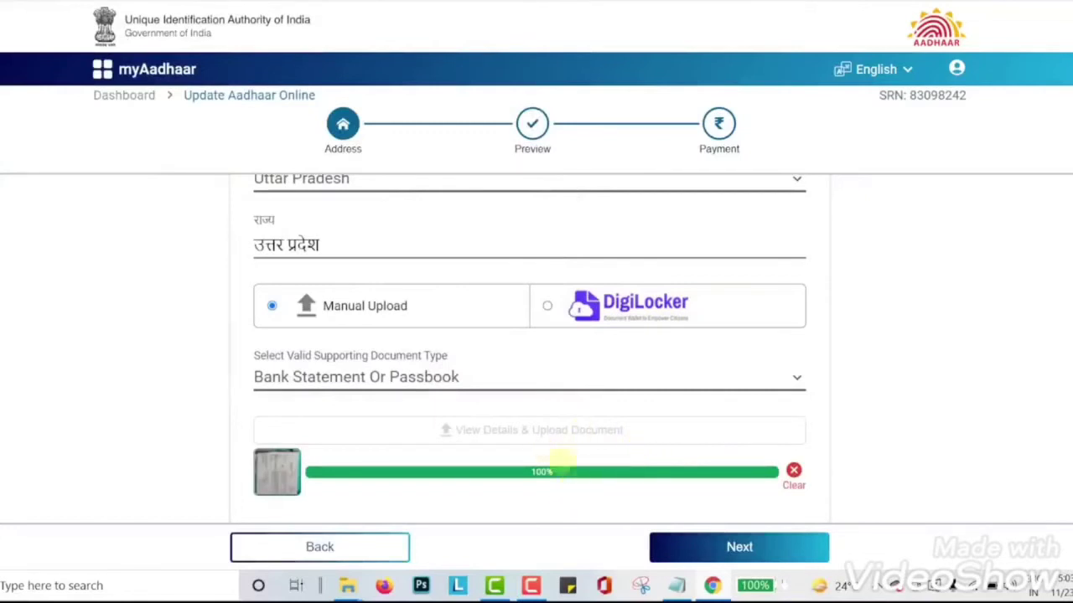
{"action": "scroll", "coordinate": [629, 502], "scroll_direction": "down", "scroll_amount": 1}
- Preview the new address, tick both consent boxes, and continue to the Rs 50.00 payment
{"action": "left_click", "coordinate": [697, 548]}
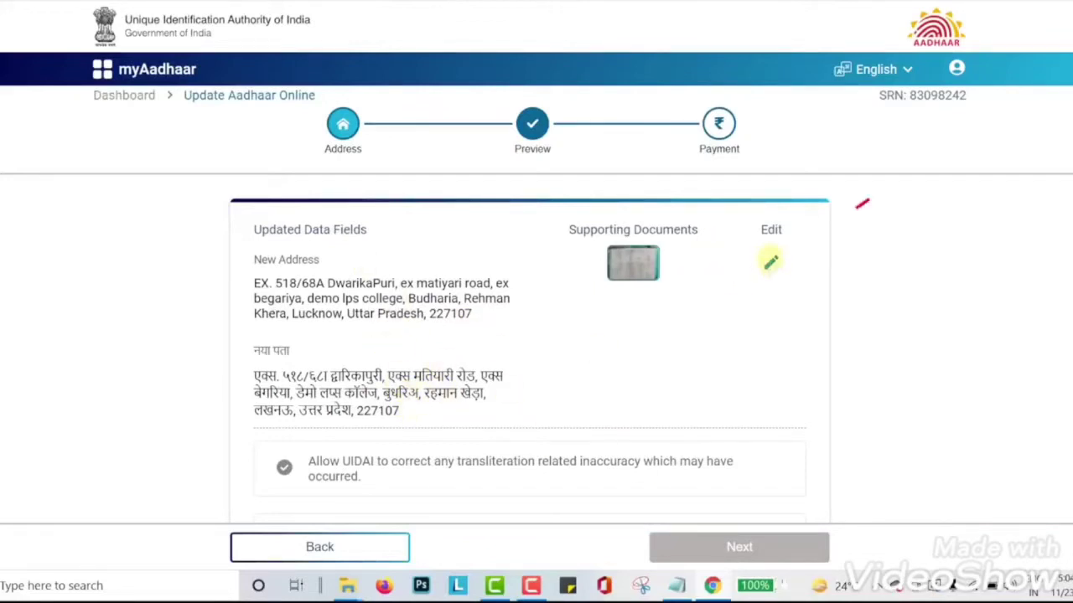
{"action": "scroll", "coordinate": [407, 407], "scroll_direction": "down", "scroll_amount": 1}
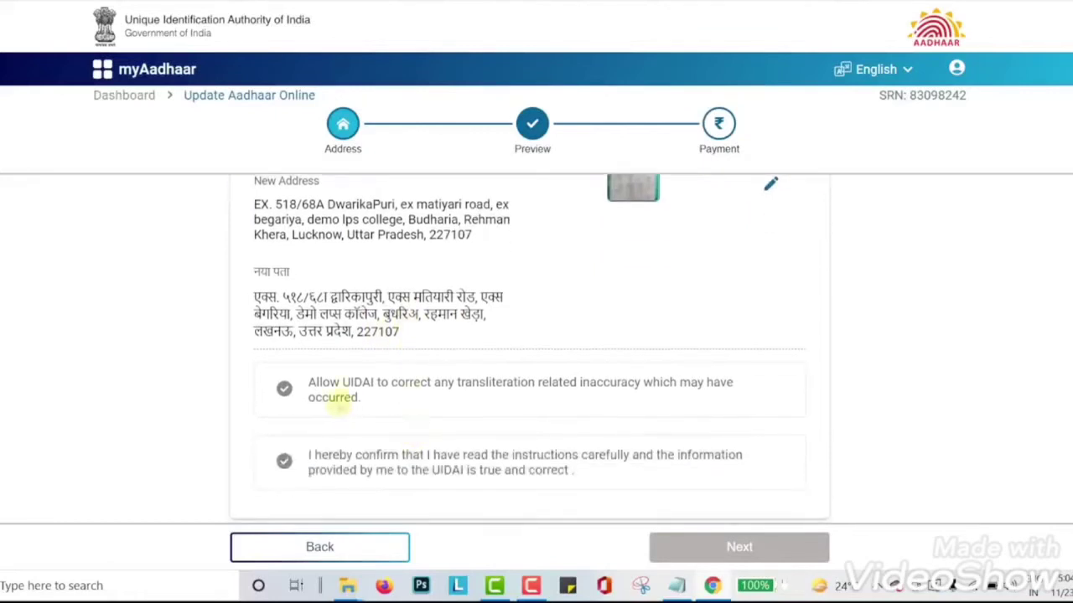
{"action": "left_click", "coordinate": [335, 398]}
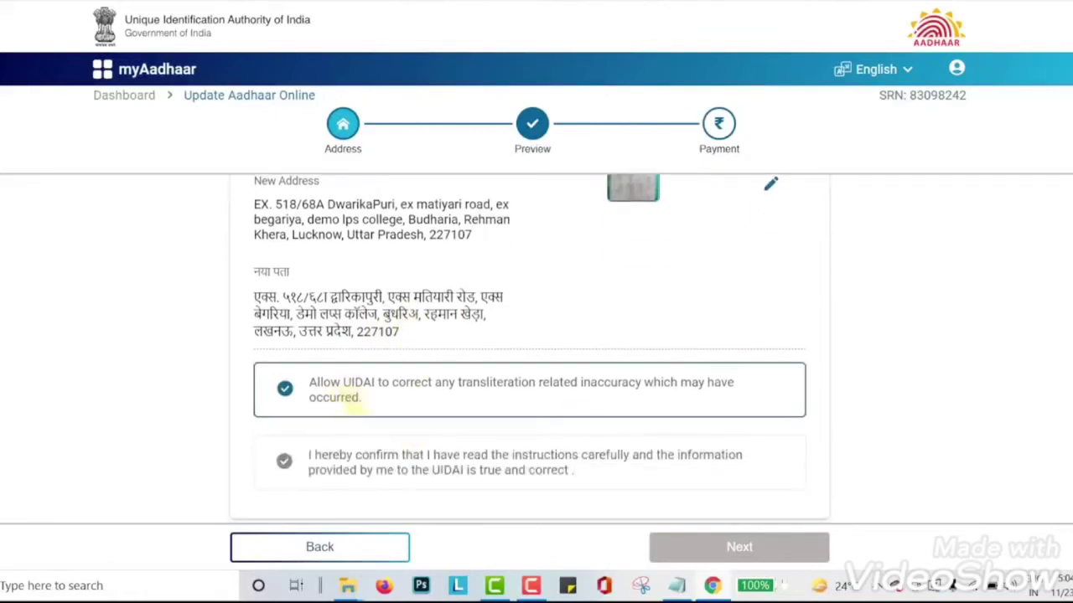
{"action": "left_click", "coordinate": [363, 462]}
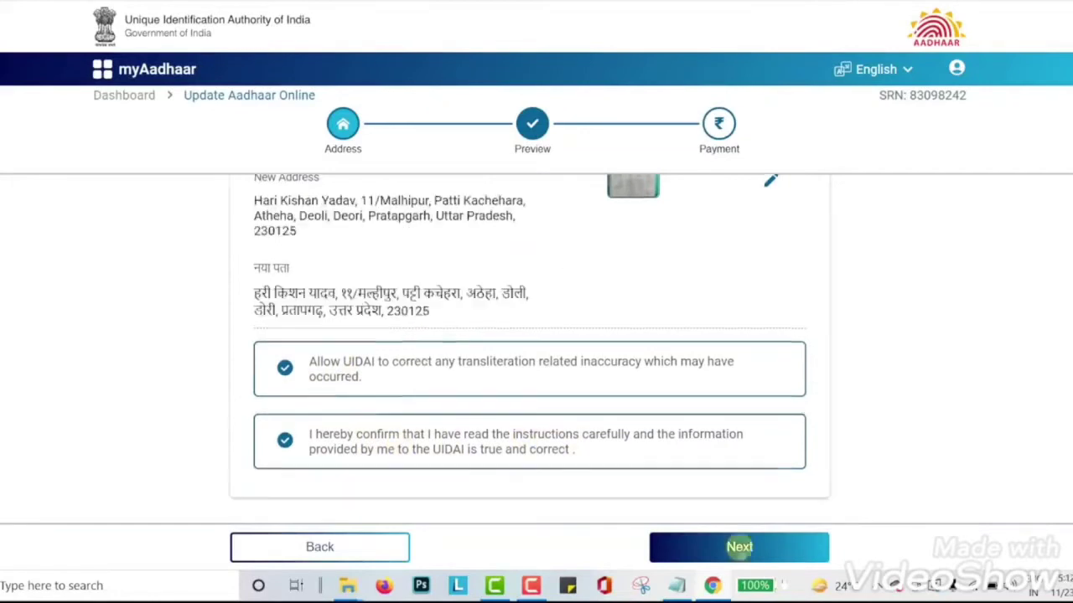
{"action": "left_click", "coordinate": [741, 546]}
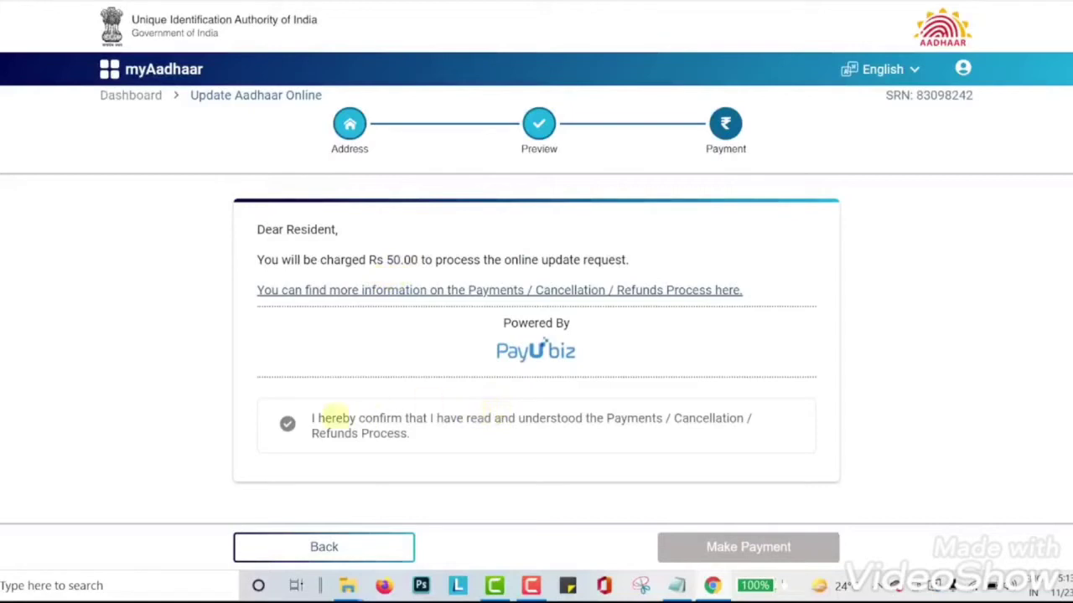
- Accept the Payments/Cancellation/Refunds terms and proceed to pay the ₹50 fee
{"action": "left_click", "coordinate": [288, 423]}
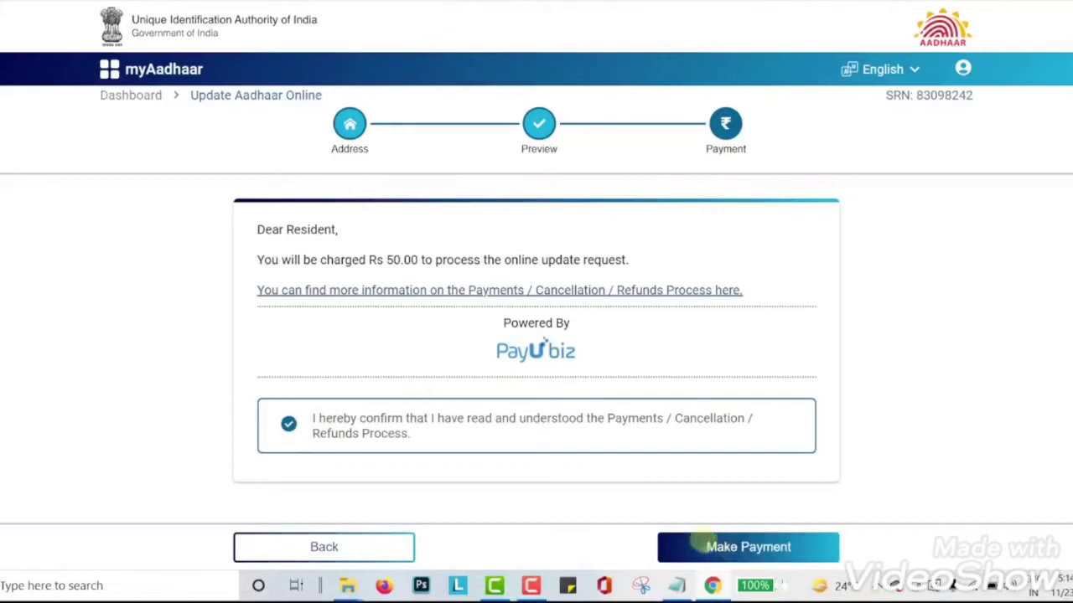
{"action": "left_click", "coordinate": [709, 548]}
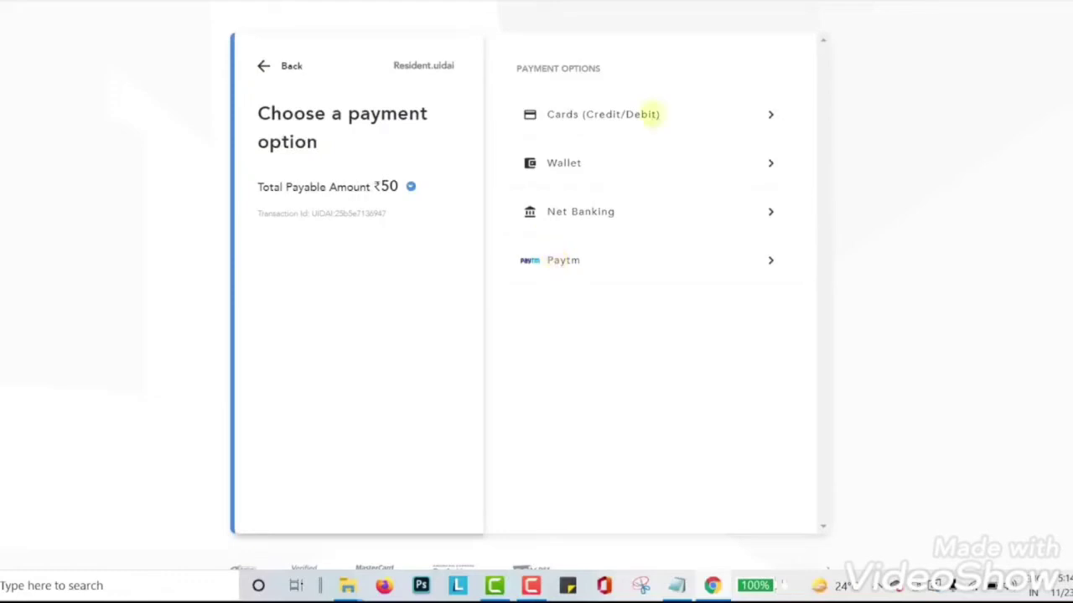
- Pay the ₹50 fee by credit/debit card, submitting the card number, expiry, CVV and cardholder name
{"action": "left_click", "coordinate": [675, 118]}
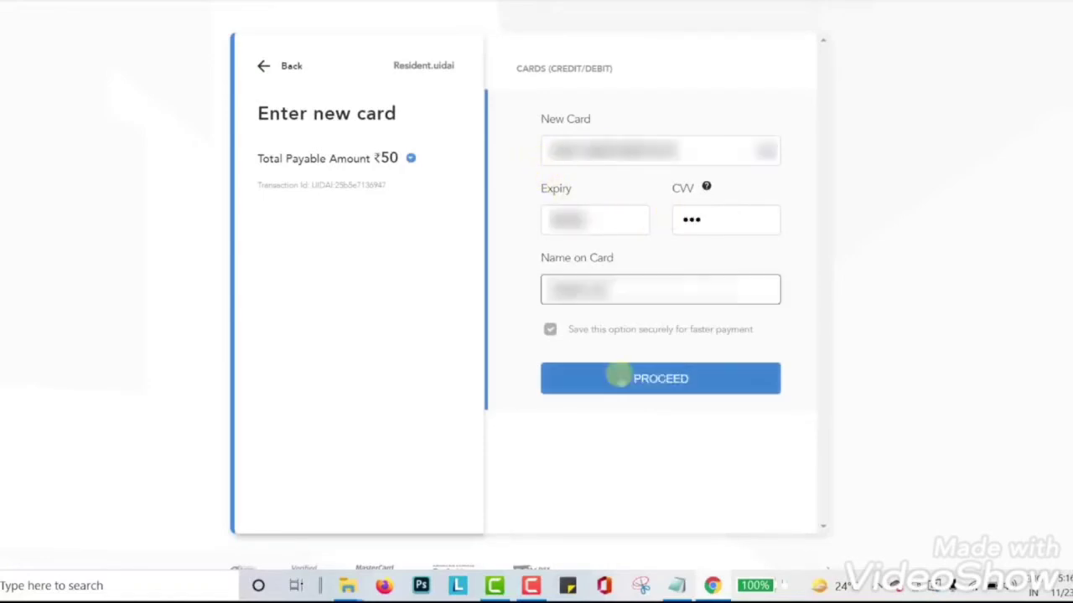
{"action": "left_click", "coordinate": [617, 378]}
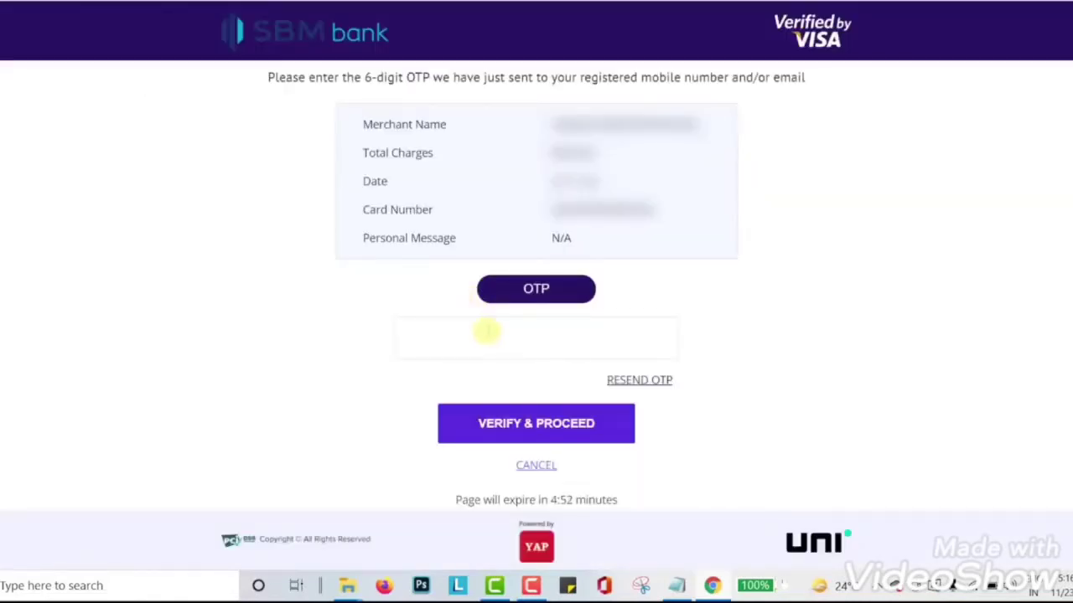
- Enter the bank's 6-digit OTP and verify it to complete the ₹50.00 payment
{"action": "key", "text": "Return"}
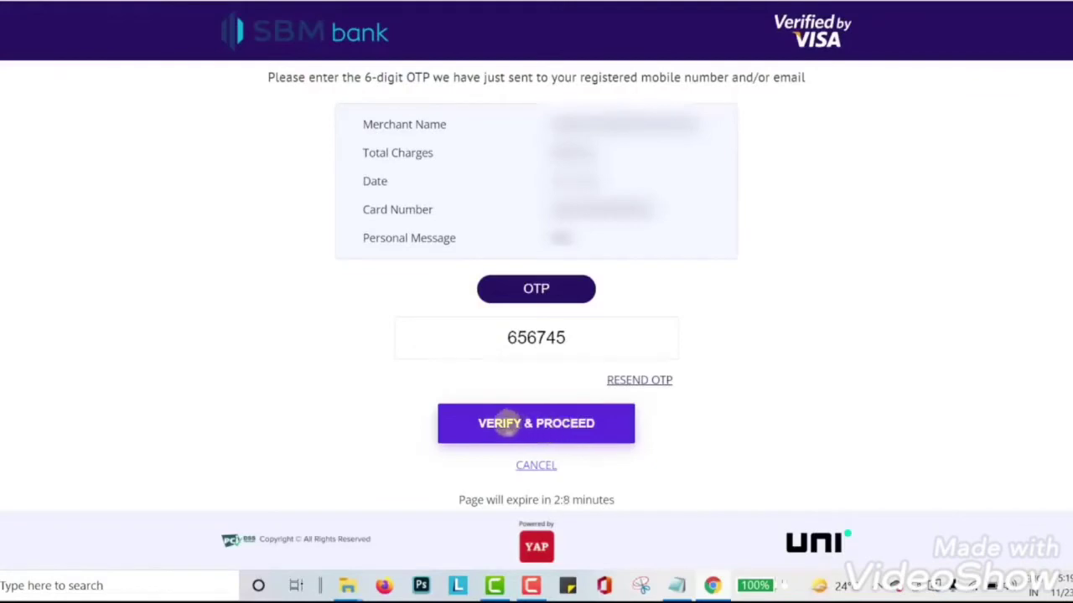
{"action": "left_click", "coordinate": [466, 426]}
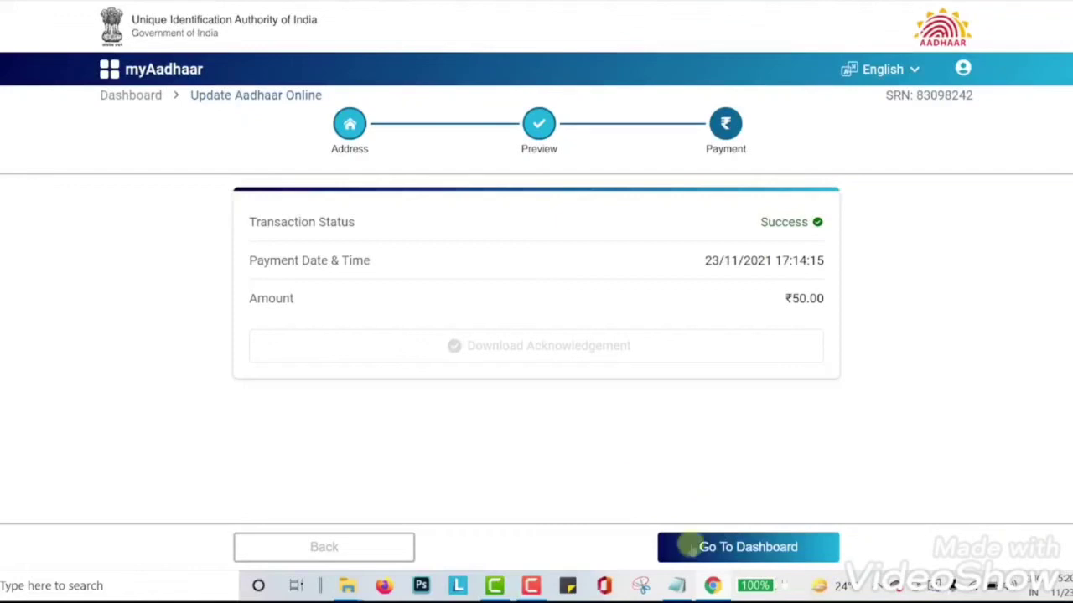
- Return to the myAadhaar dashboard and check the Aadhaar Update request's status under Requests
{"action": "left_click", "coordinate": [687, 547]}
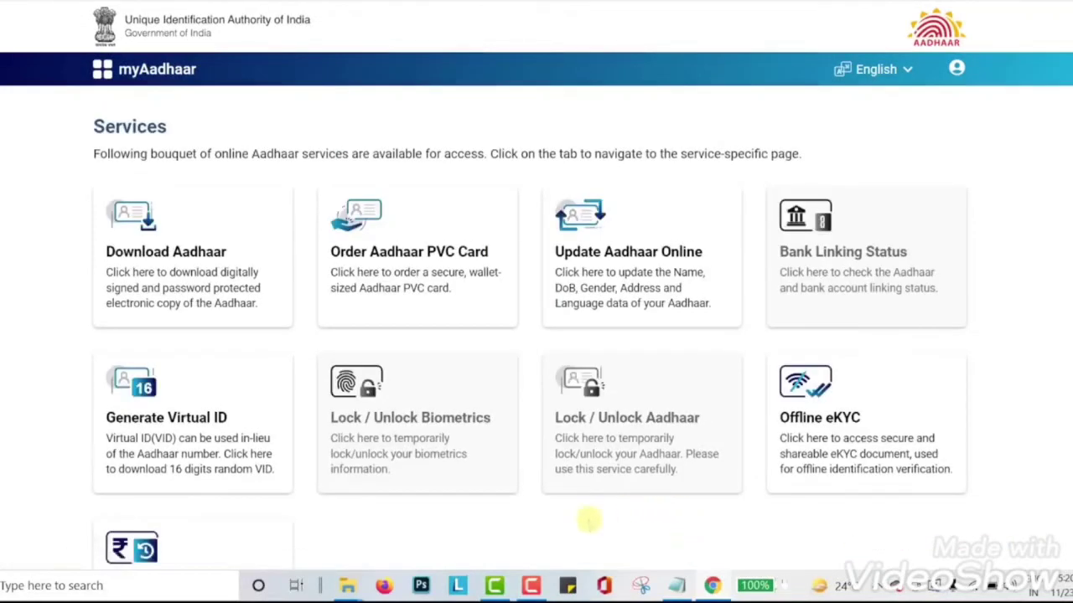
{"action": "scroll", "coordinate": [588, 521], "scroll_direction": "down", "scroll_amount": 1}
{"action": "scroll", "coordinate": [589, 522], "scroll_direction": "down", "scroll_amount": 3}
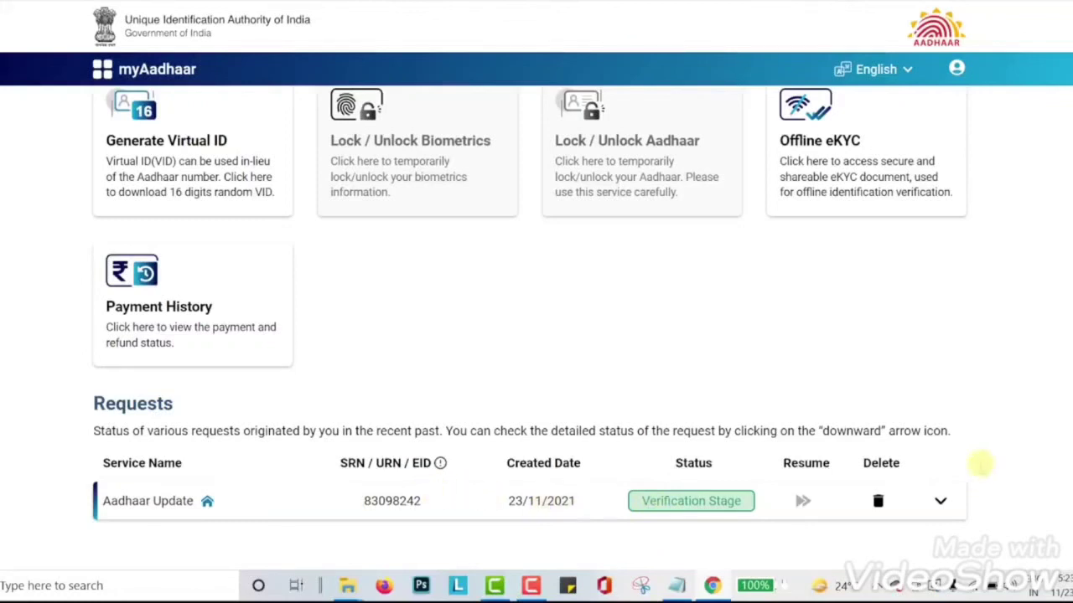
- Look at the Order Aadhaar PVC Card service, then go back to the Services dashboard
{"action": "scroll", "coordinate": [980, 463], "scroll_direction": "up", "scroll_amount": 5}
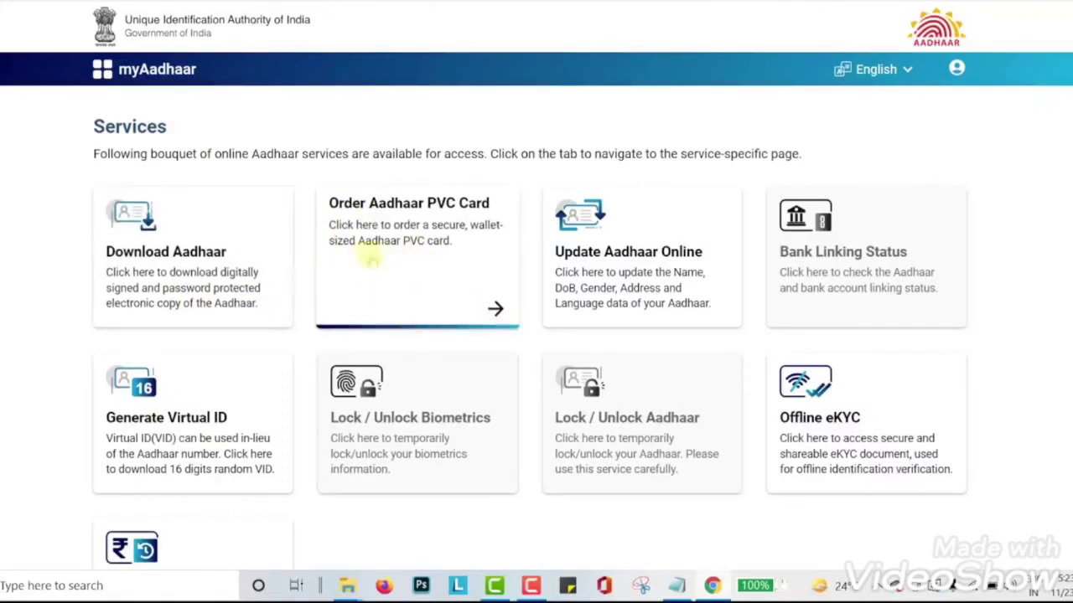
{"action": "left_click", "coordinate": [394, 231]}
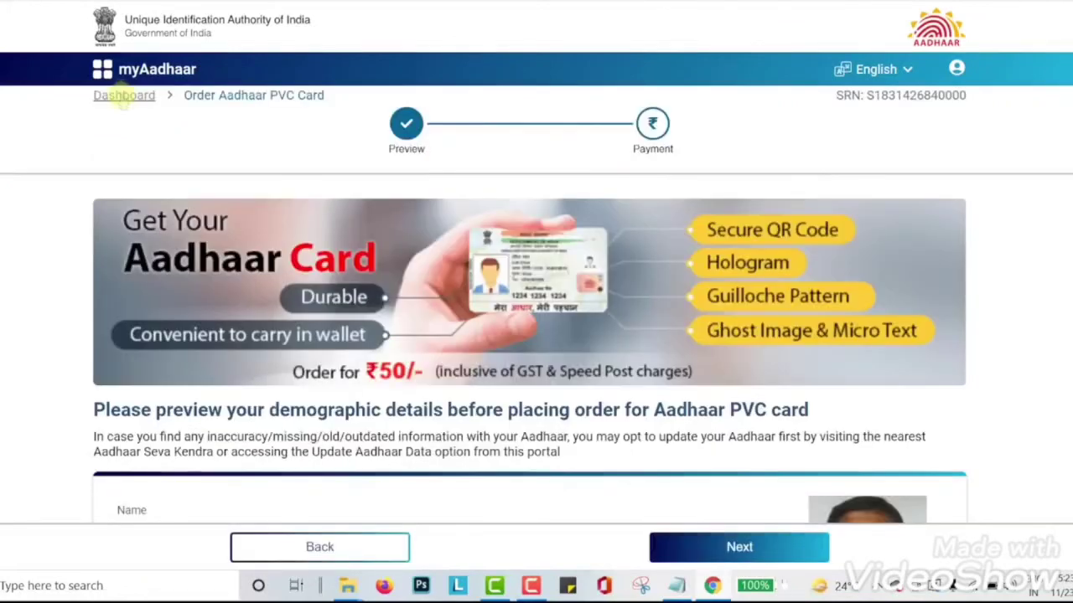
{"action": "left_click", "coordinate": [123, 97]}
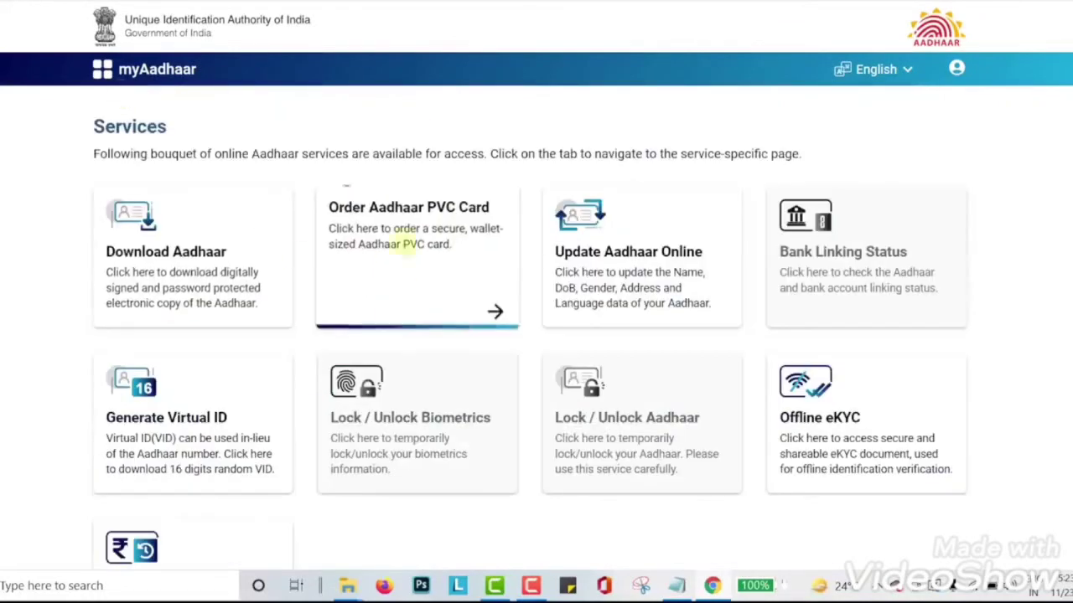